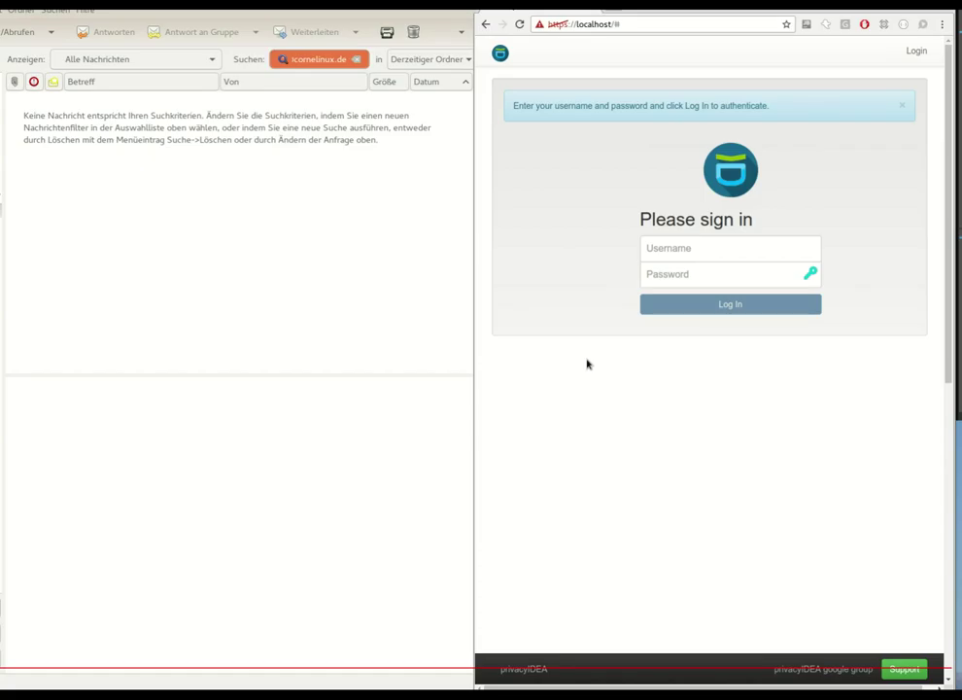
# - Sign in as the admin 'super' and show the Policies list under Config
pyautogui.click(741, 244)
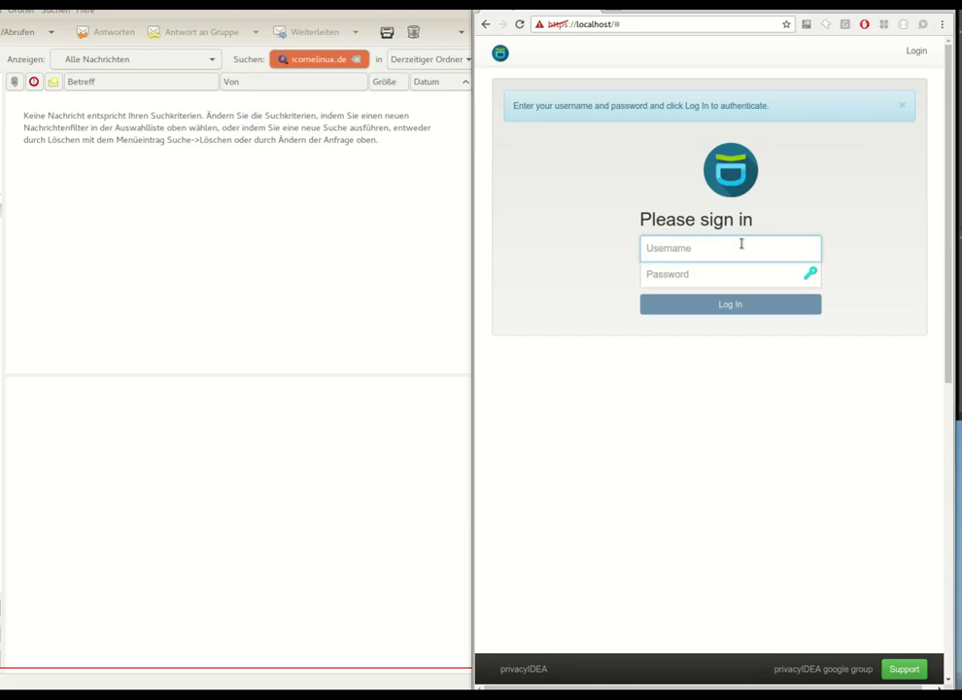
pyautogui.write('super')
pyautogui.press('Tab')
pyautogui.write('test')
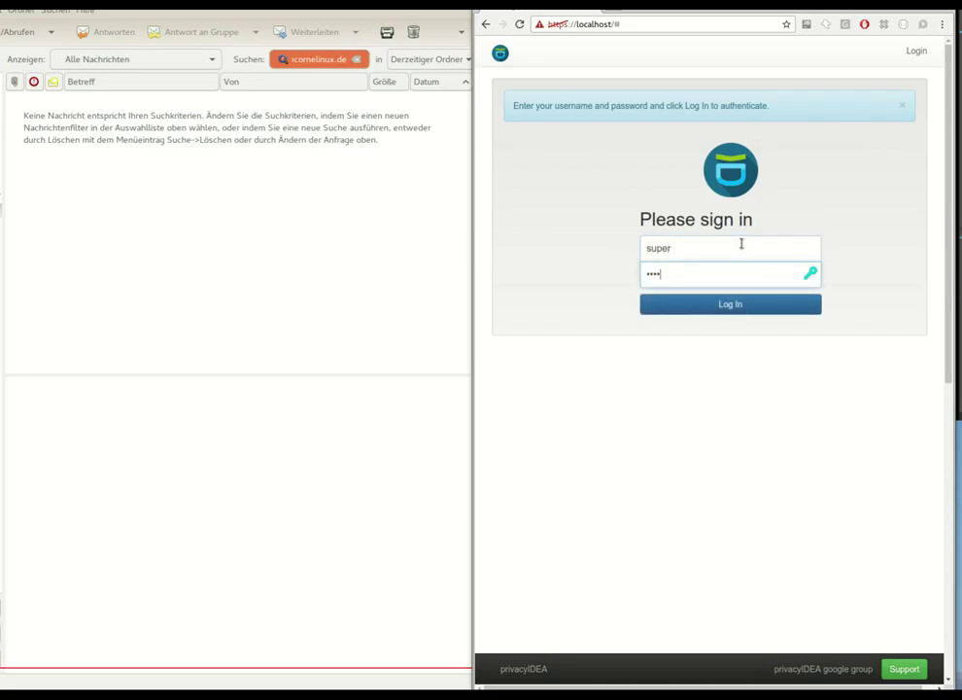
pyautogui.press('Return')
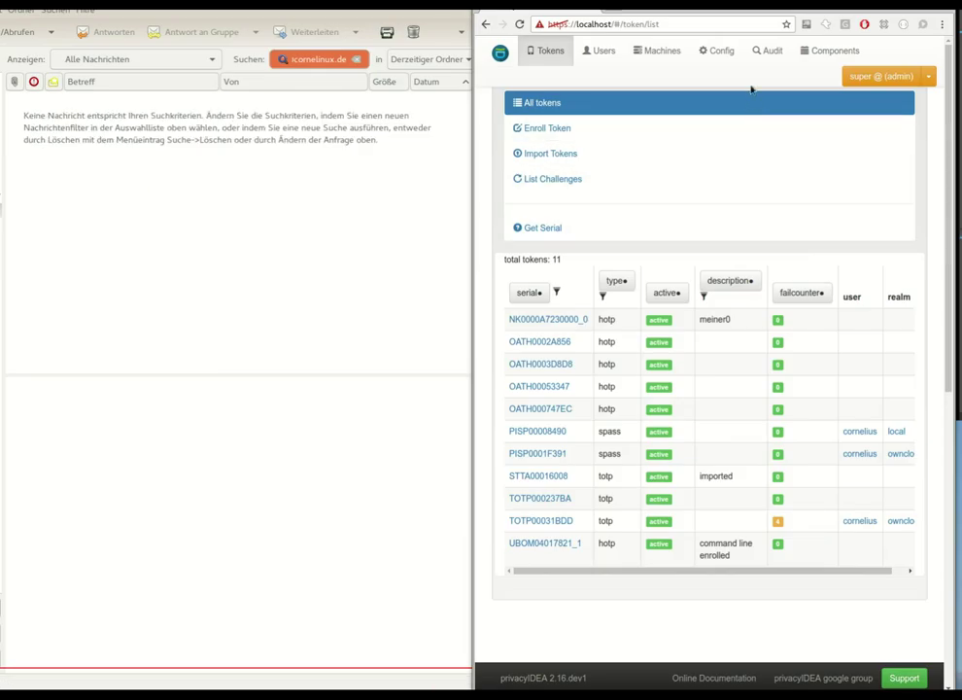
pyautogui.click(729, 52)
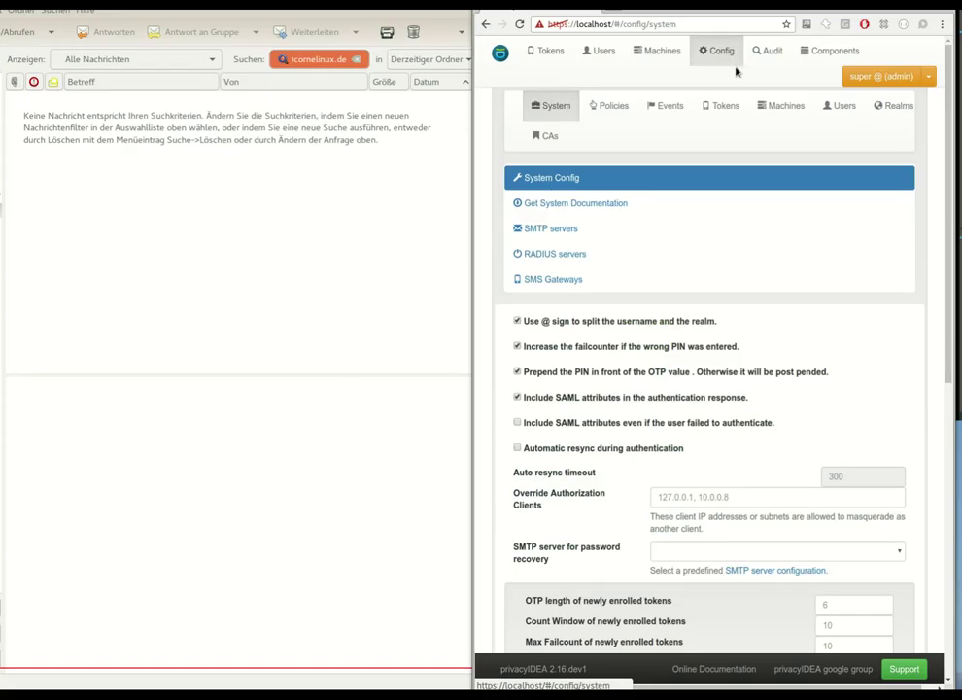
pyautogui.click(615, 109)
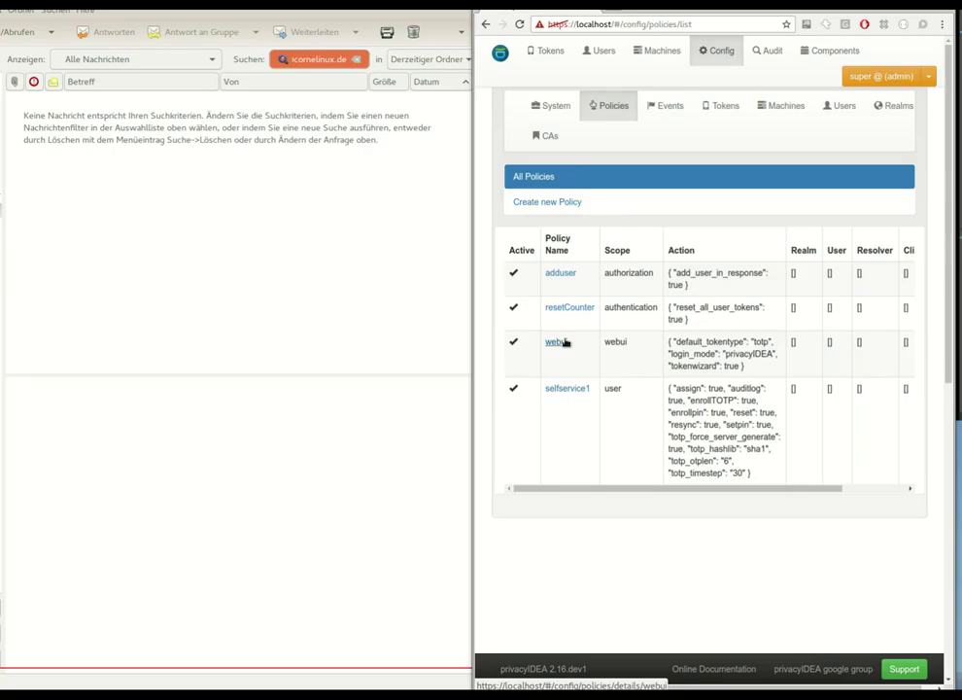
# - Open the webui policy, keep login_mode at privacyIDEA and check its tokenwizard setting
pyautogui.click(562, 343)
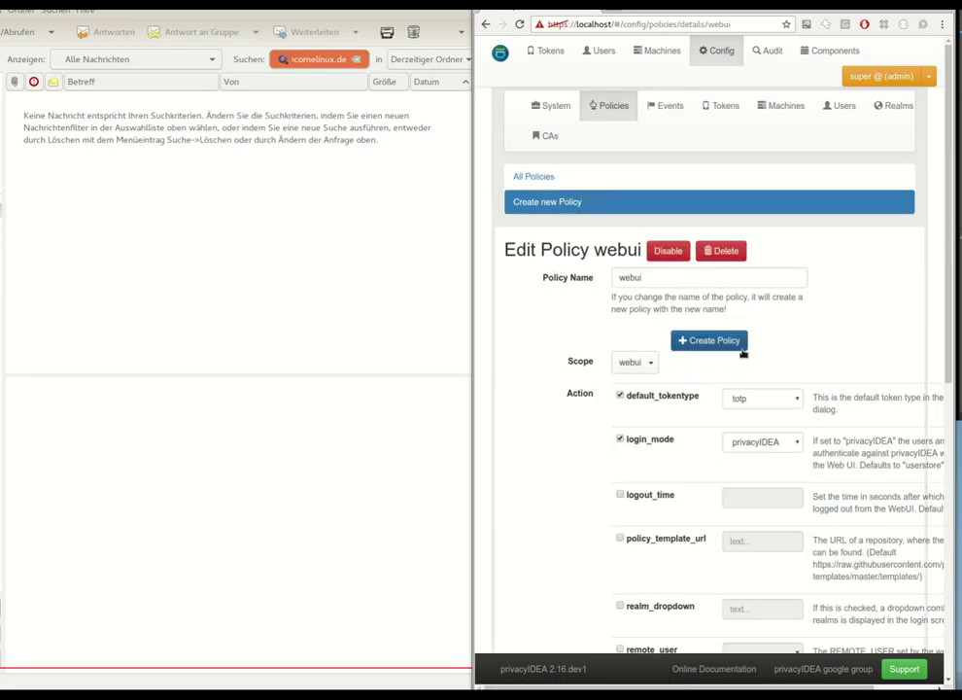
pyautogui.scroll(-2, 757, 330)
pyautogui.scroll(-1, 769, 301)
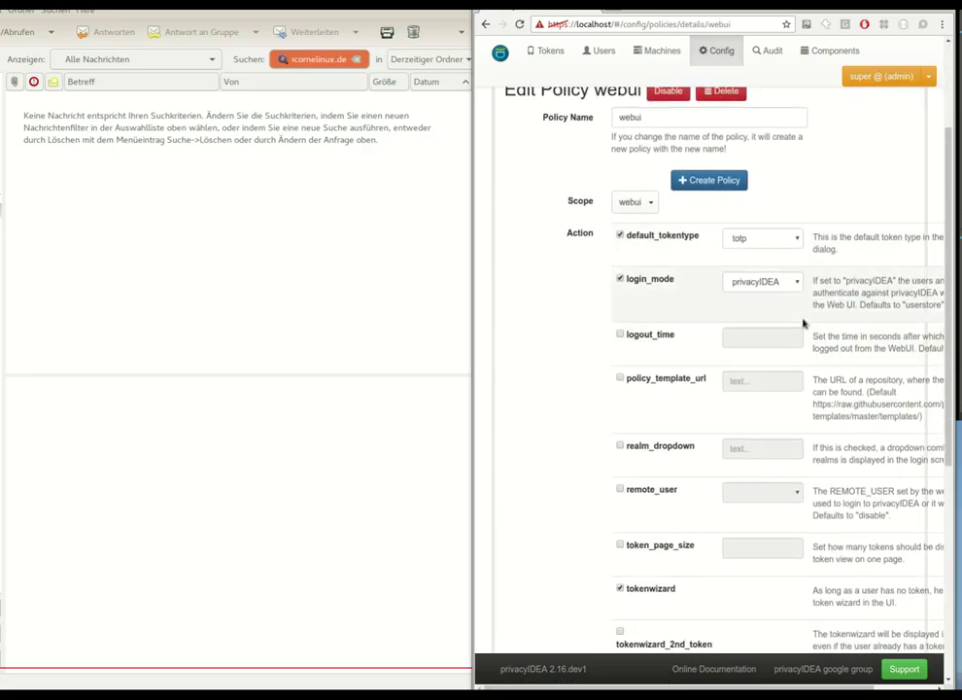
pyautogui.click(751, 282)
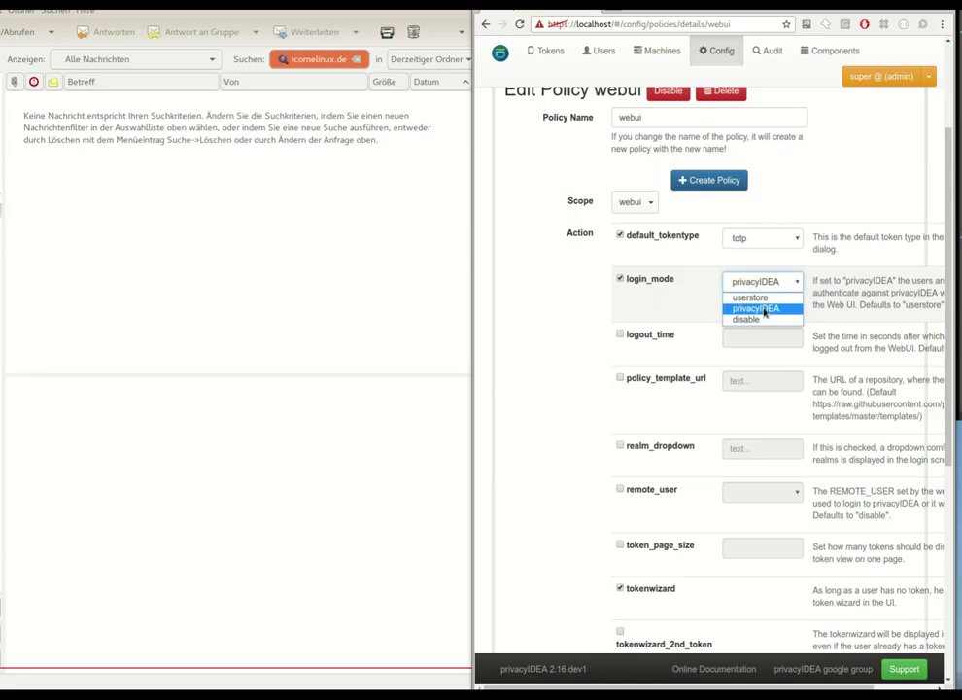
pyautogui.click(578, 330)
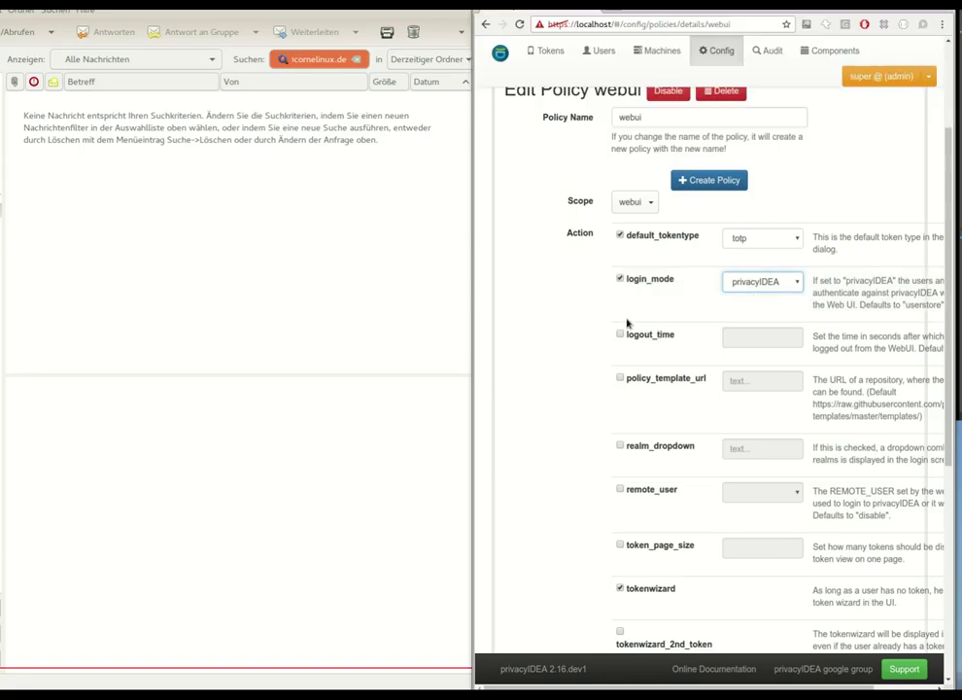
pyautogui.scroll(-3, 781, 324)
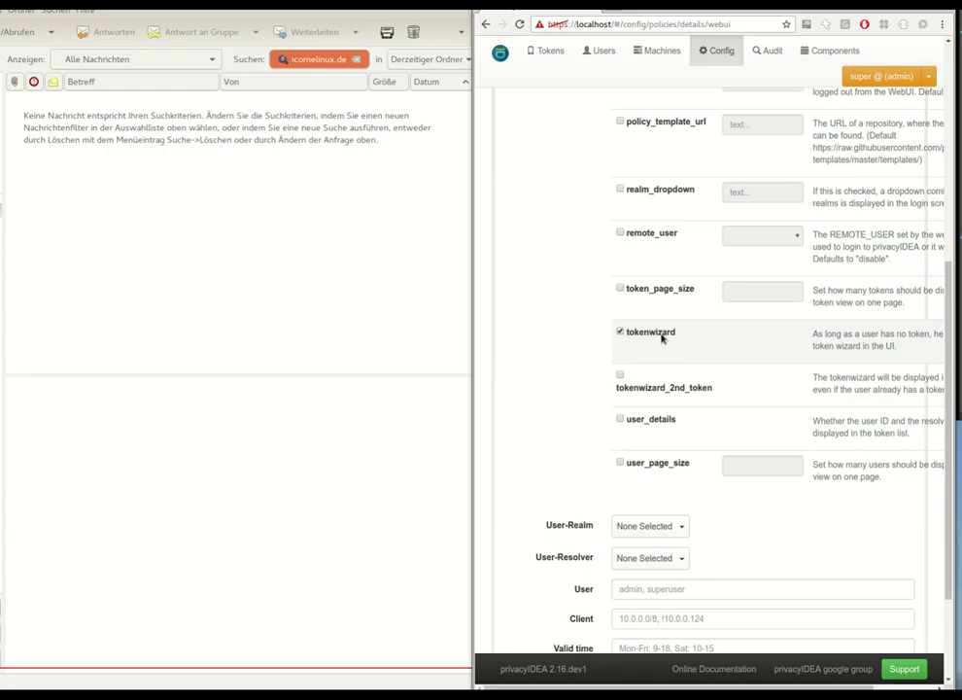
pyautogui.scroll(5, 666, 338)
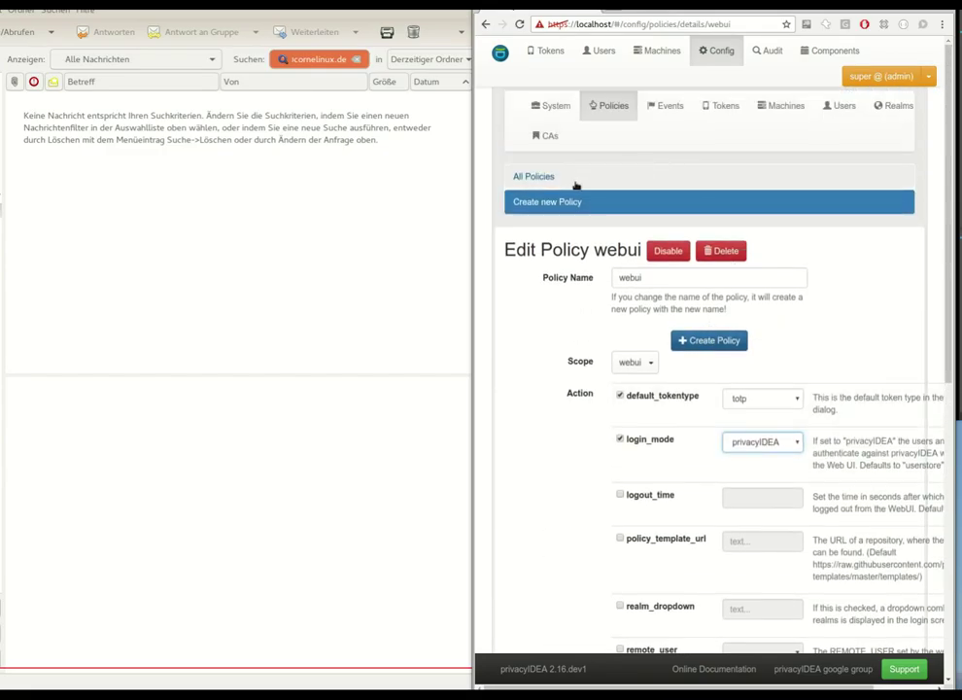
# - Open the selfservice1 policy from All Policies and review its user actions and totp settings
pyautogui.click(576, 181)
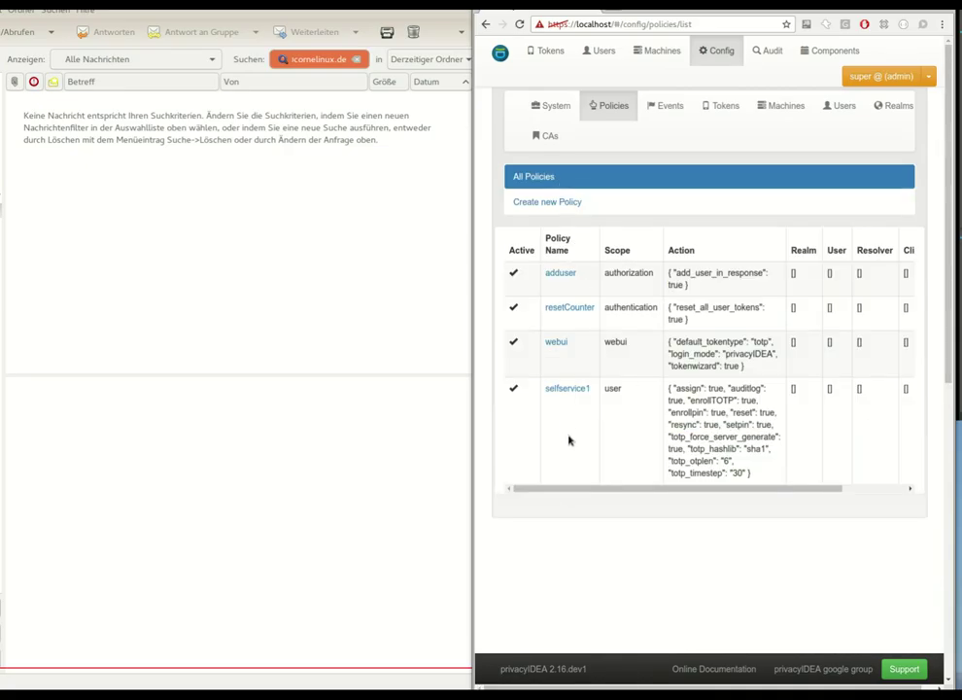
pyautogui.click(568, 390)
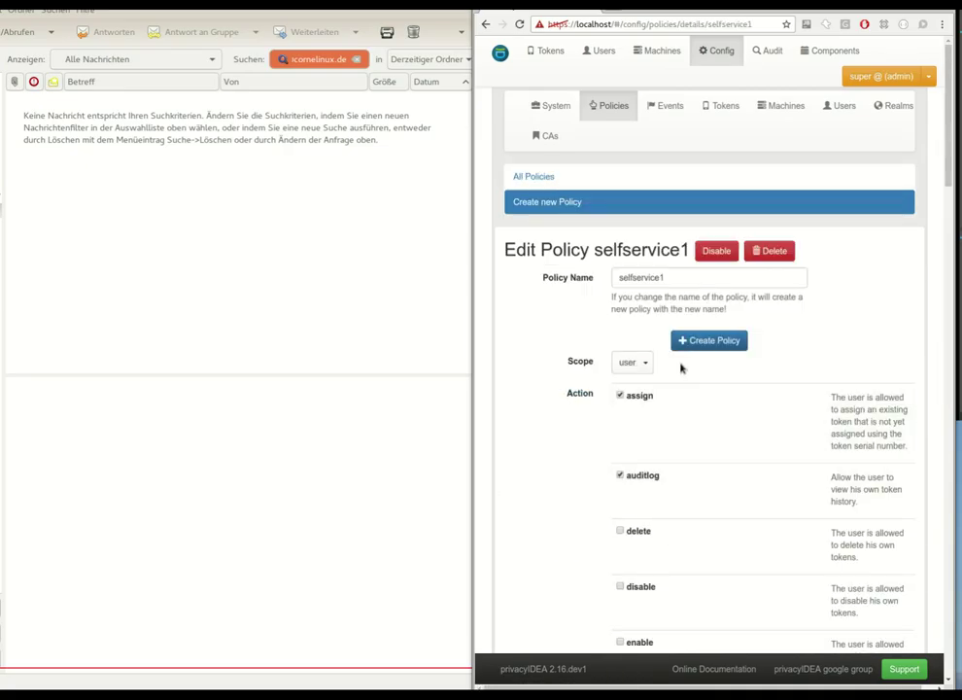
pyautogui.scroll(-2, 690, 355)
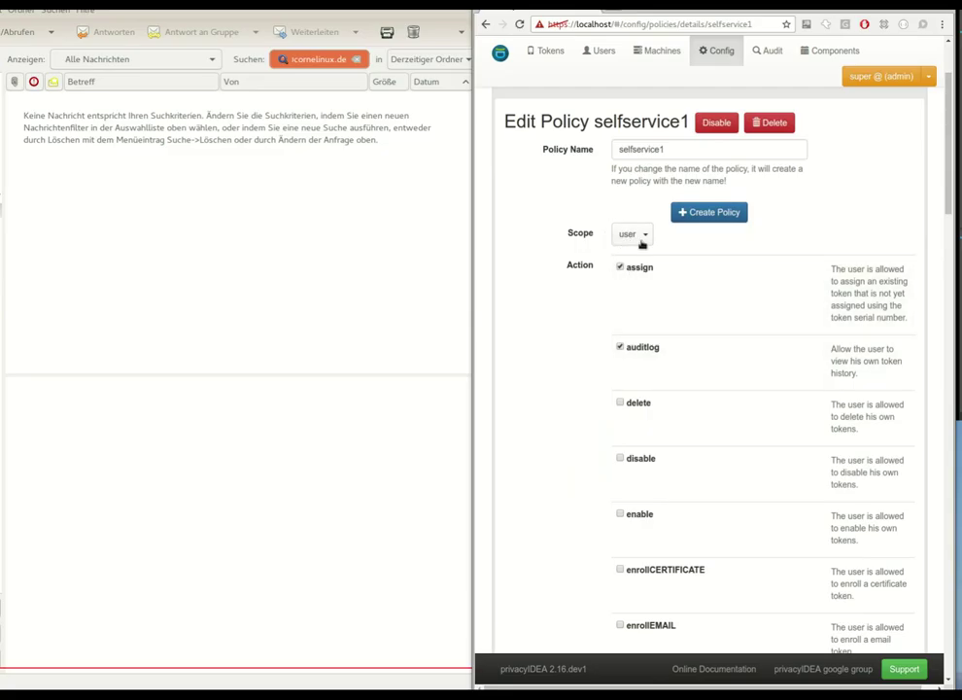
pyautogui.scroll(-3, 709, 272)
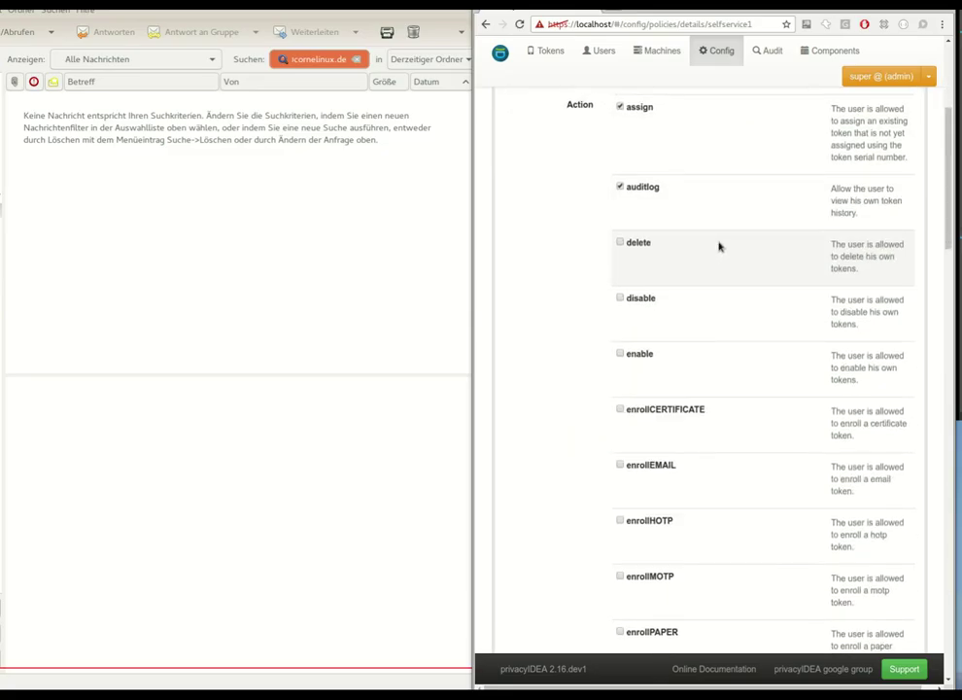
pyautogui.scroll(-8, 724, 253)
pyautogui.scroll(-3, 737, 229)
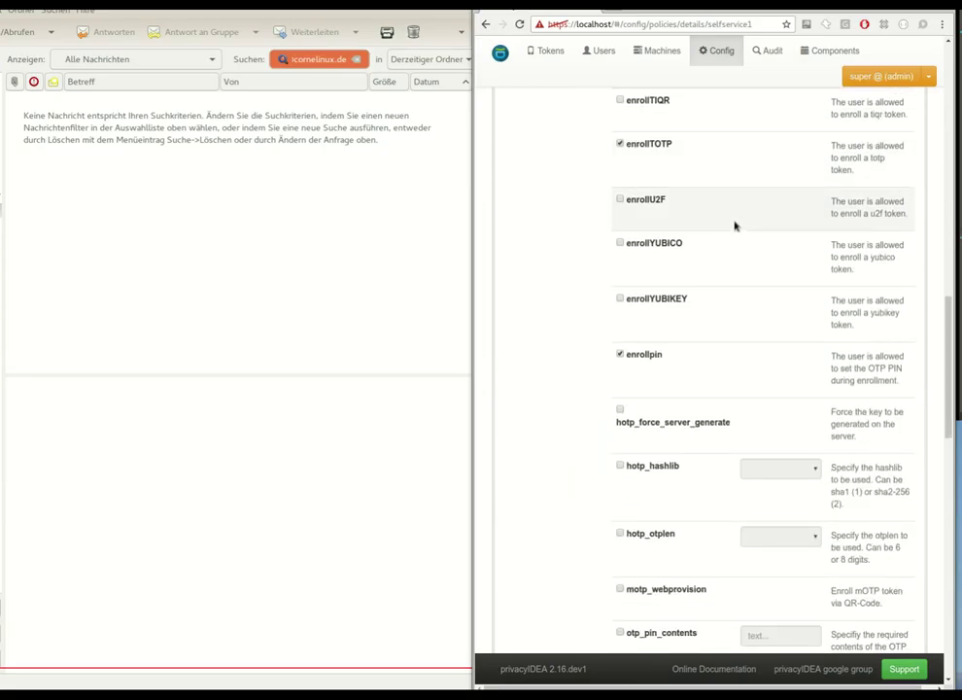
pyautogui.scroll(-2, 736, 224)
pyautogui.scroll(-7, 736, 223)
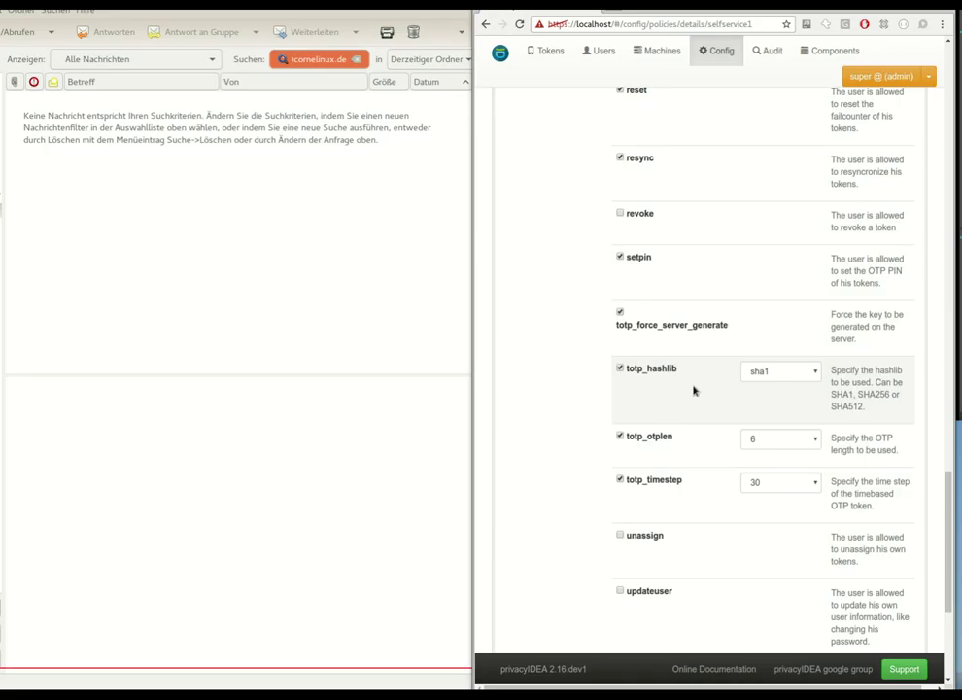
pyautogui.scroll(-3, 710, 433)
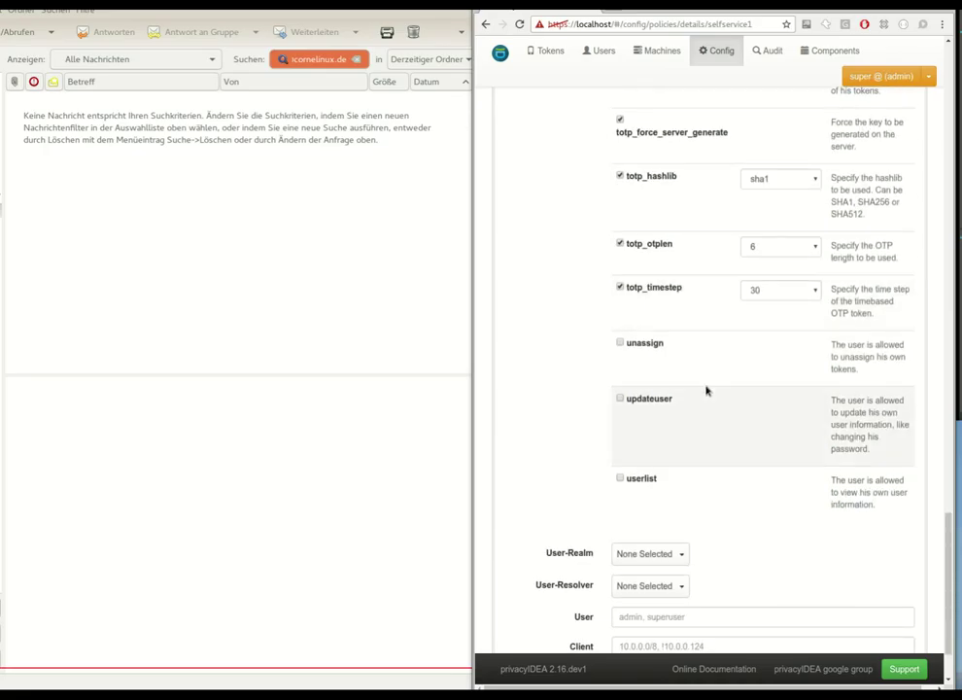
pyautogui.scroll(9, 723, 419)
pyautogui.scroll(8, 734, 325)
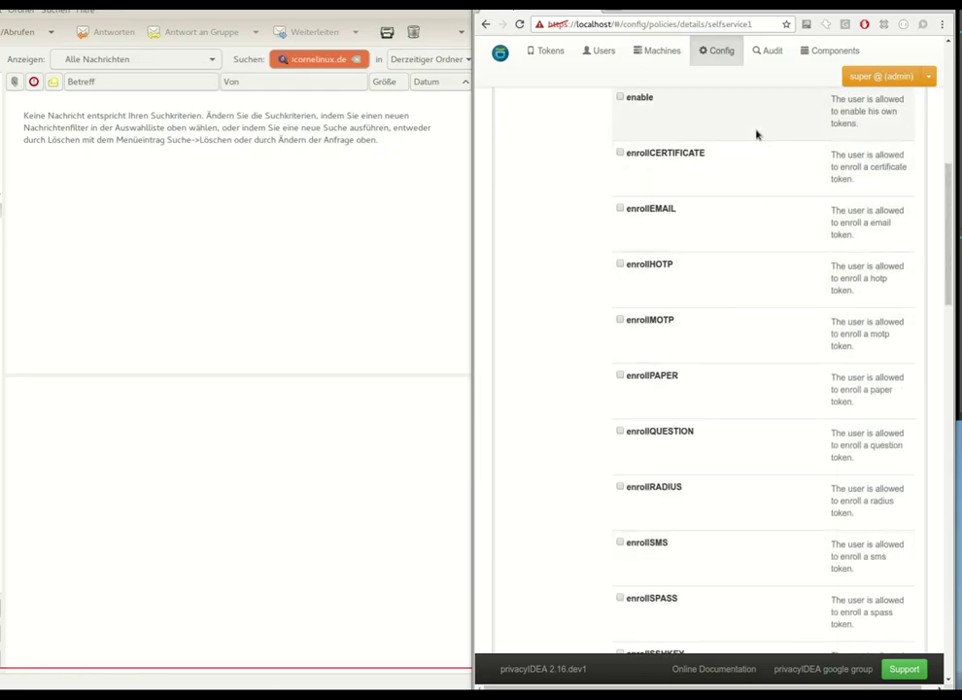
pyautogui.scroll(2, 806, 135)
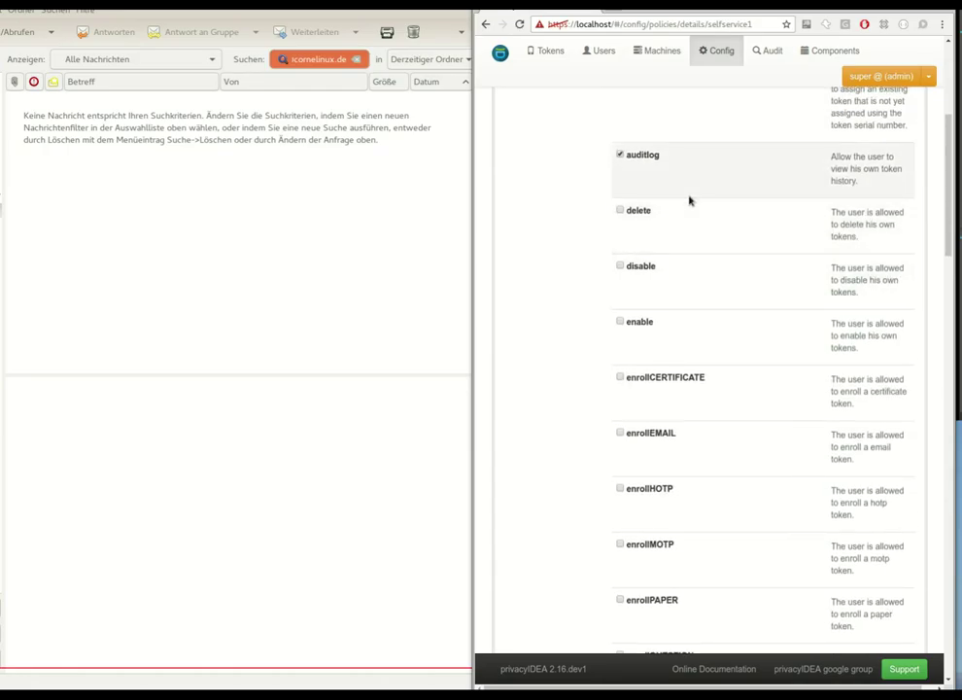
pyautogui.scroll(3, 703, 200)
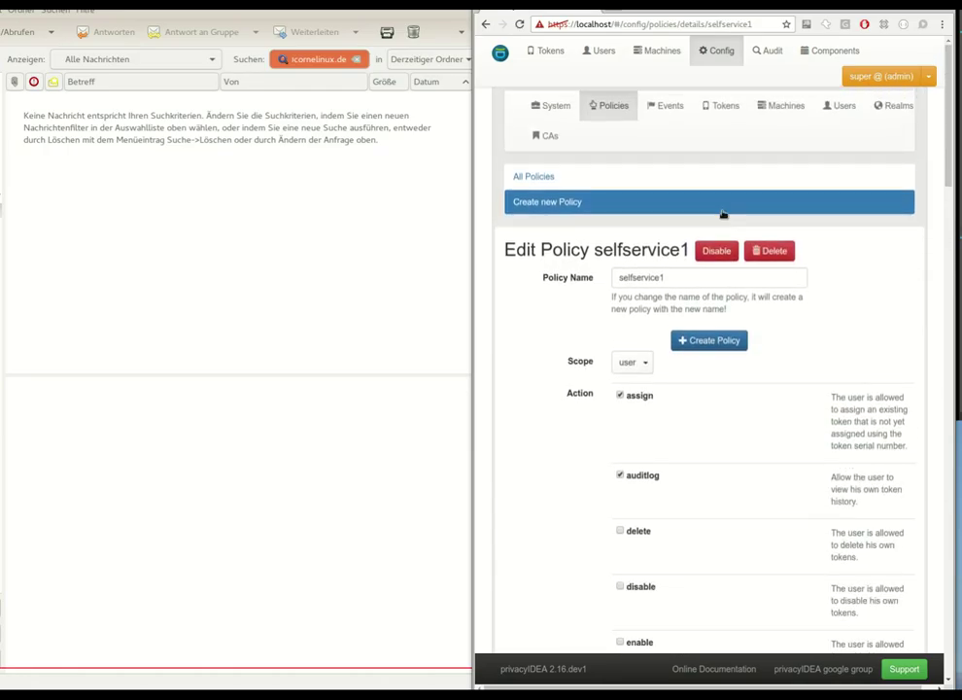
# - Open the themis SMTP server's settings under System > SMTP servers
pyautogui.click(673, 109)
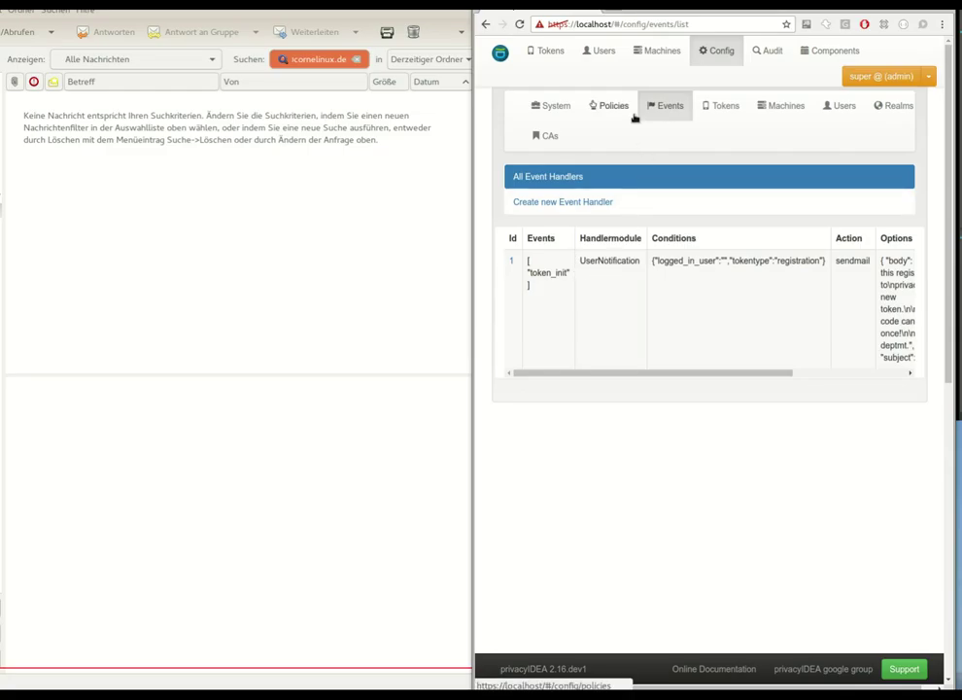
pyautogui.click(557, 104)
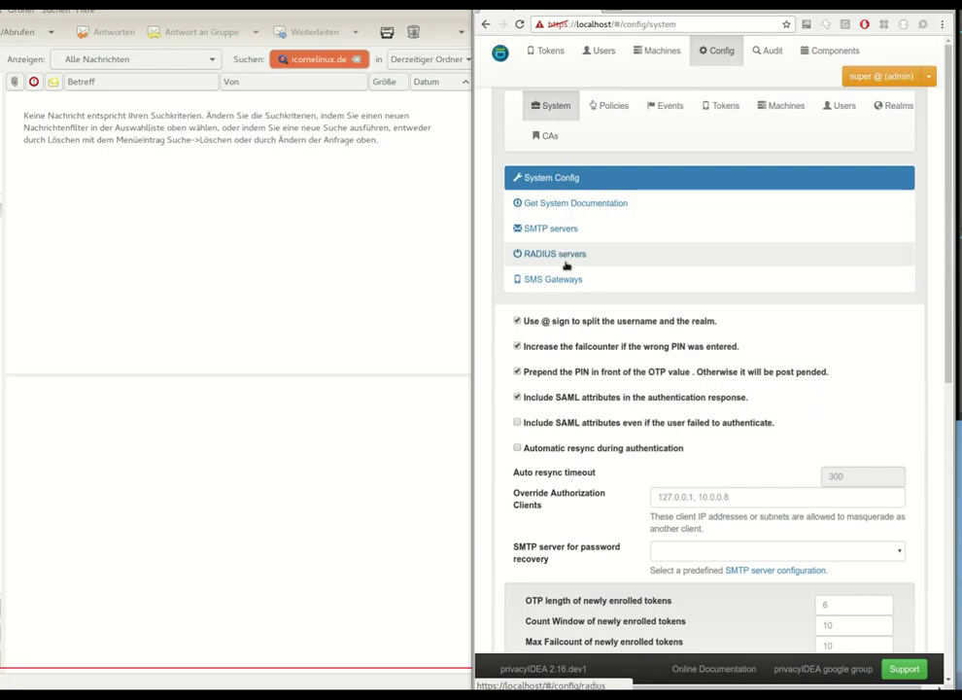
pyautogui.click(550, 230)
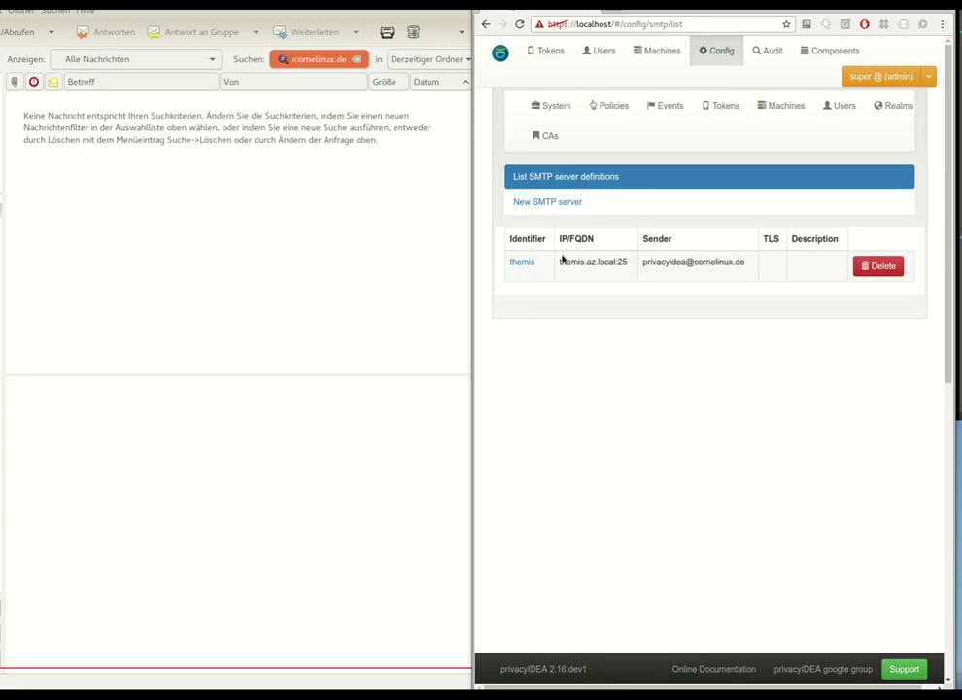
pyautogui.click(528, 261)
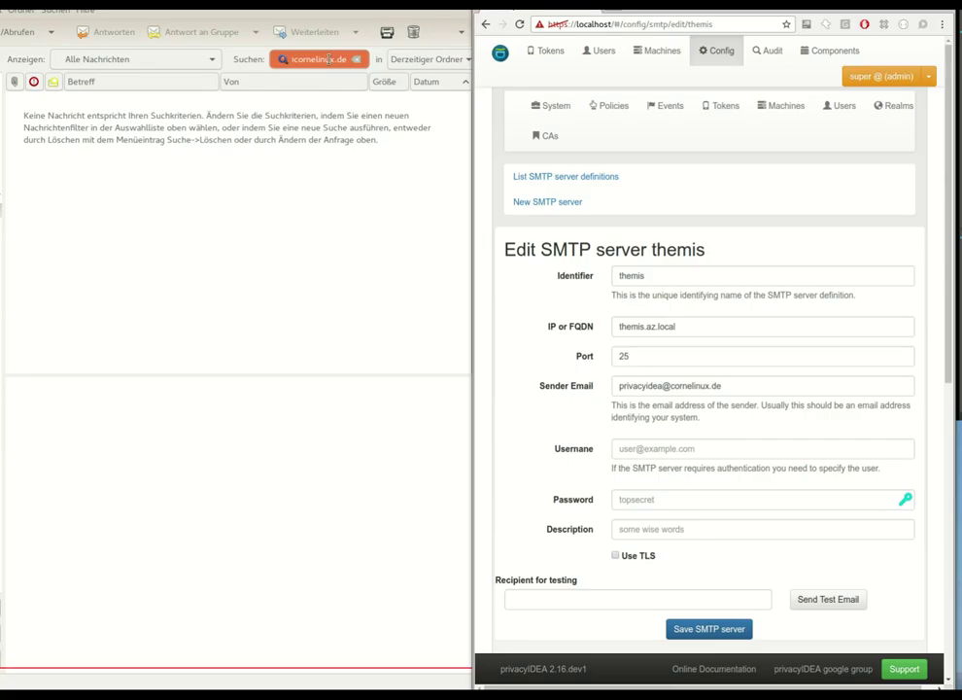
# - Open event handler 1 and leave token_init as its only triggering event
pyautogui.click(667, 105)
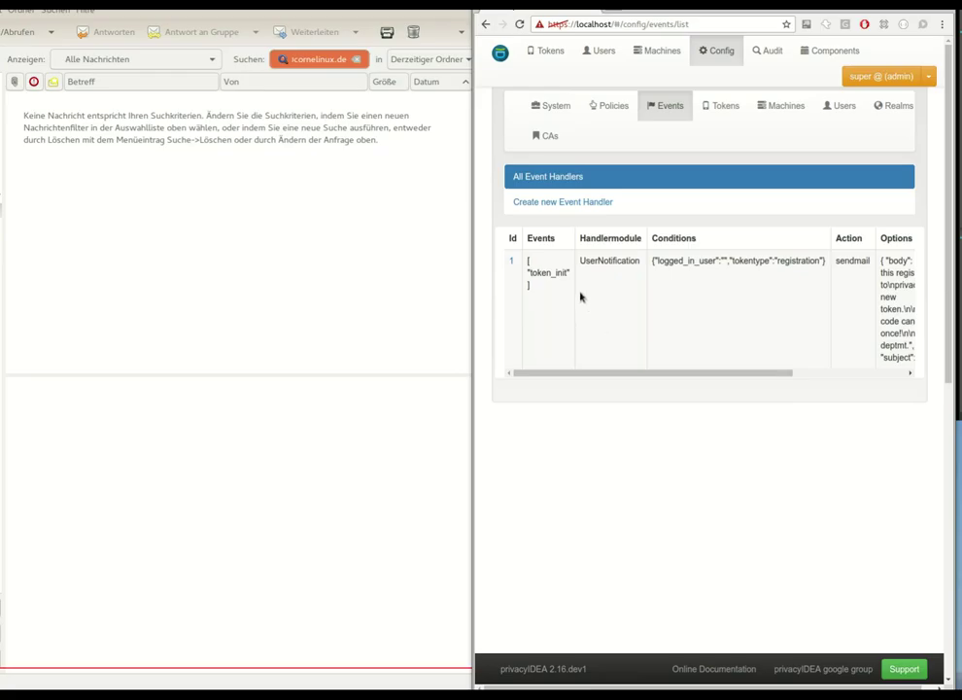
pyautogui.click(511, 261)
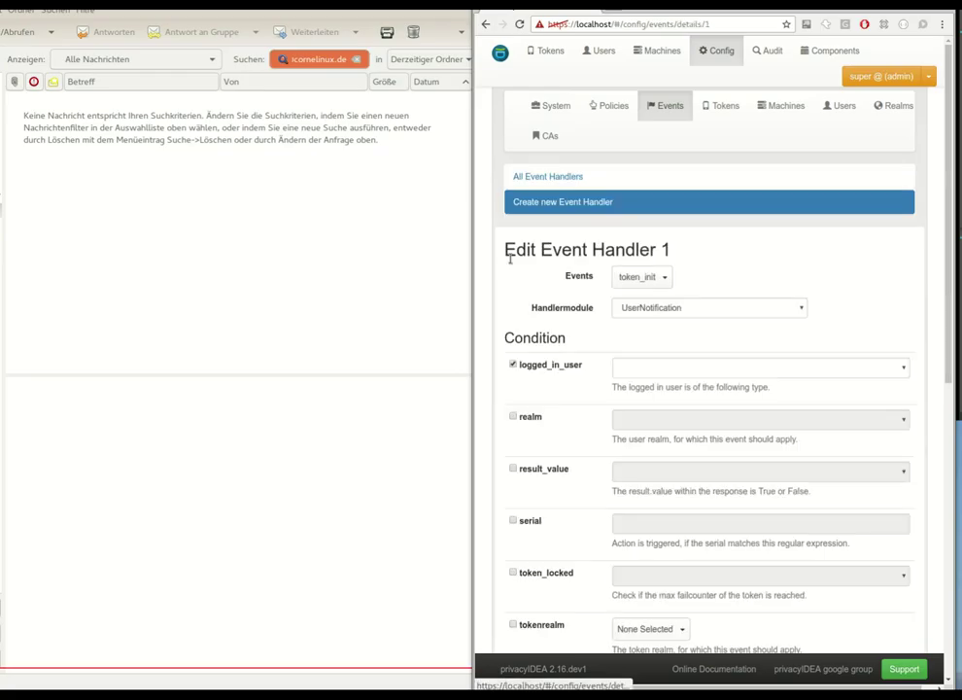
pyautogui.click(664, 280)
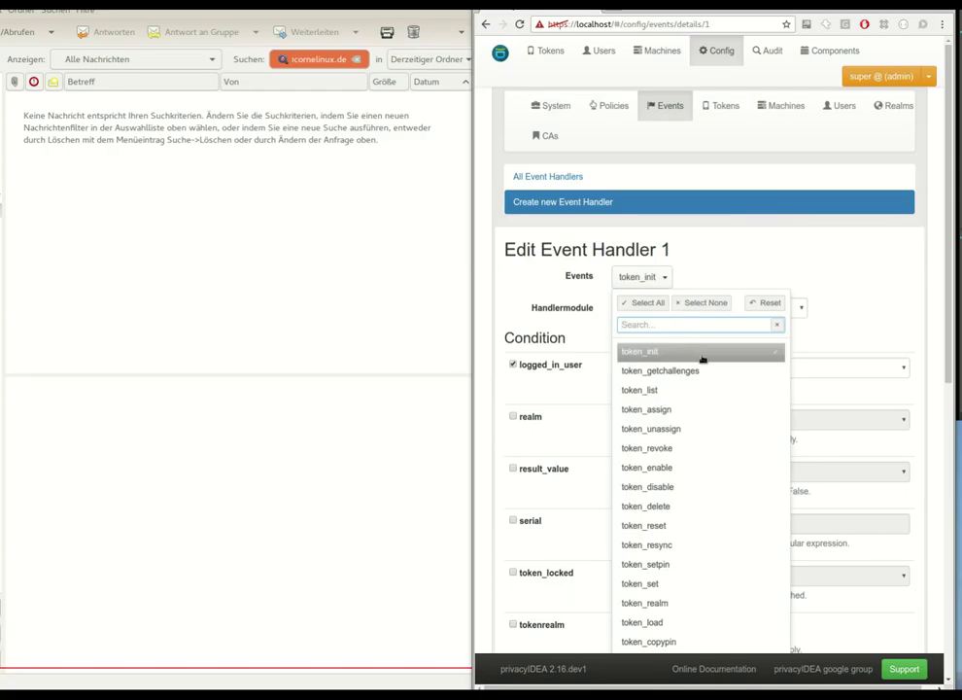
pyautogui.scroll(-1, 702, 393)
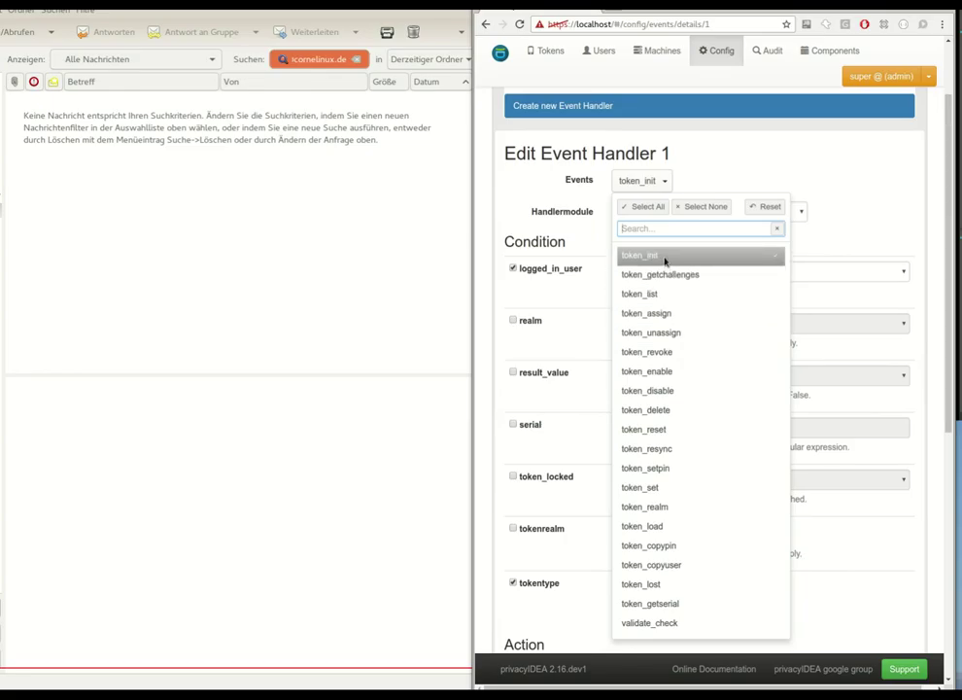
pyautogui.click(673, 274)
pyautogui.click(667, 294)
pyautogui.click(695, 275)
pyautogui.click(686, 293)
pyautogui.click(750, 270)
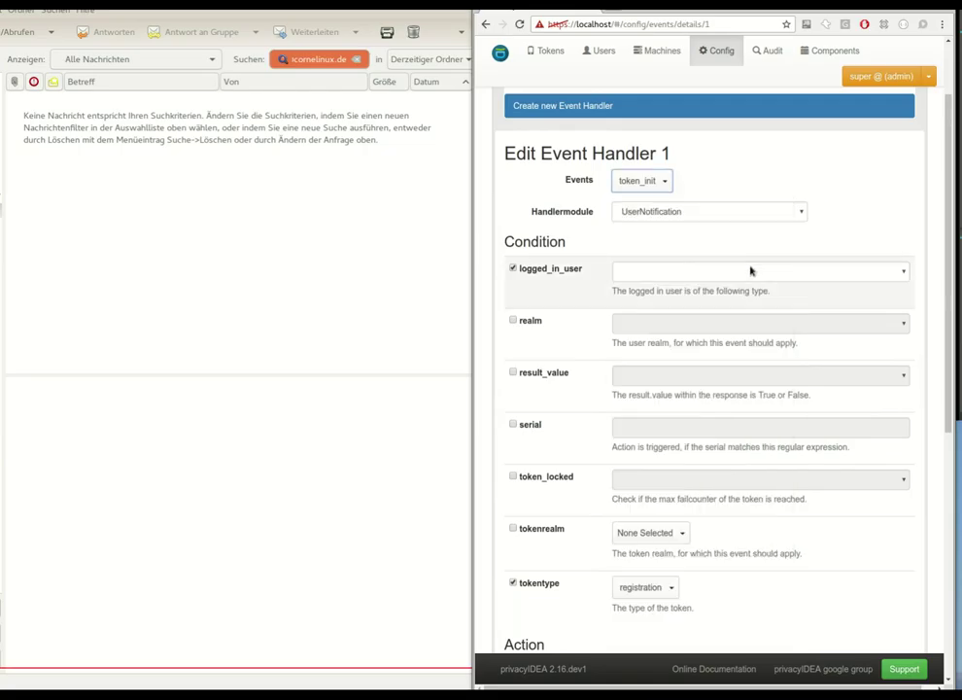
# - Restrict the handler's logged_in_user condition to admin and review its remaining settings
pyautogui.click(681, 270)
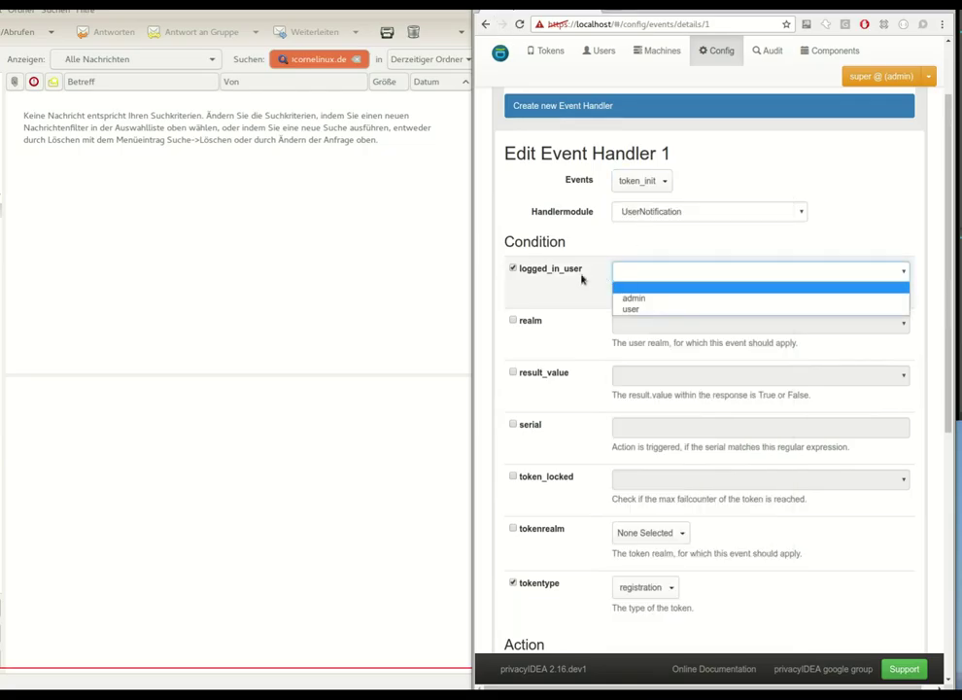
pyautogui.click(543, 272)
pyautogui.click(647, 273)
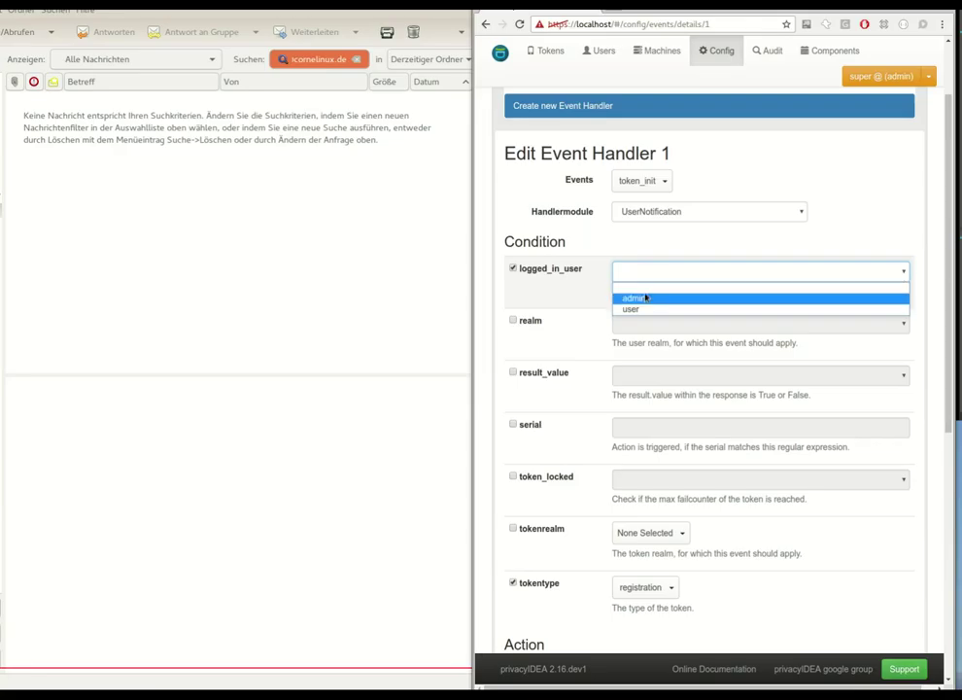
pyautogui.click(642, 297)
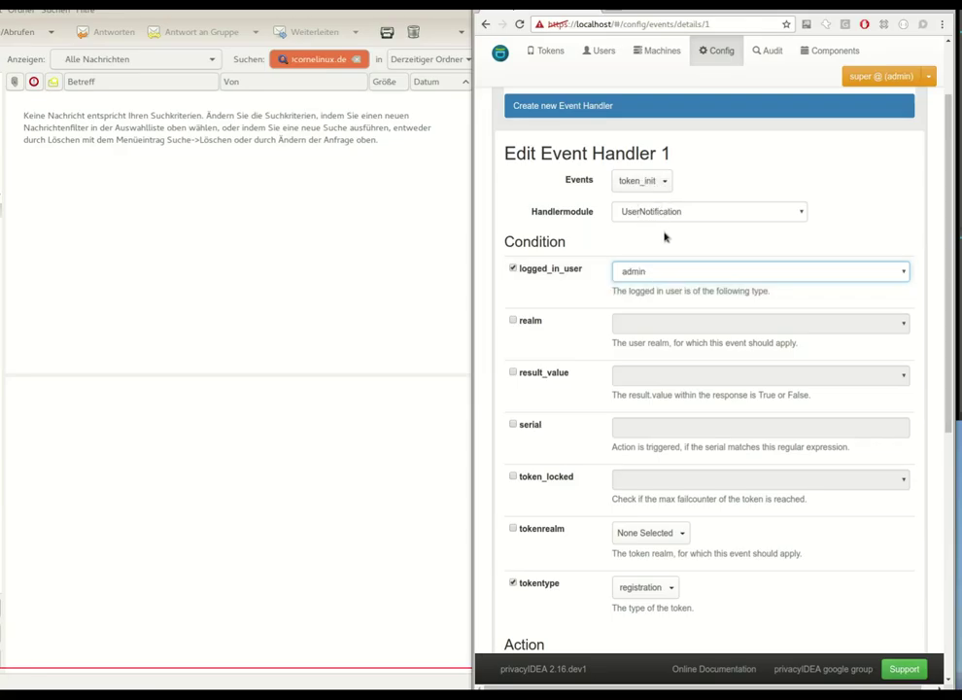
pyautogui.scroll(-1, 671, 225)
pyautogui.scroll(-2, 675, 212)
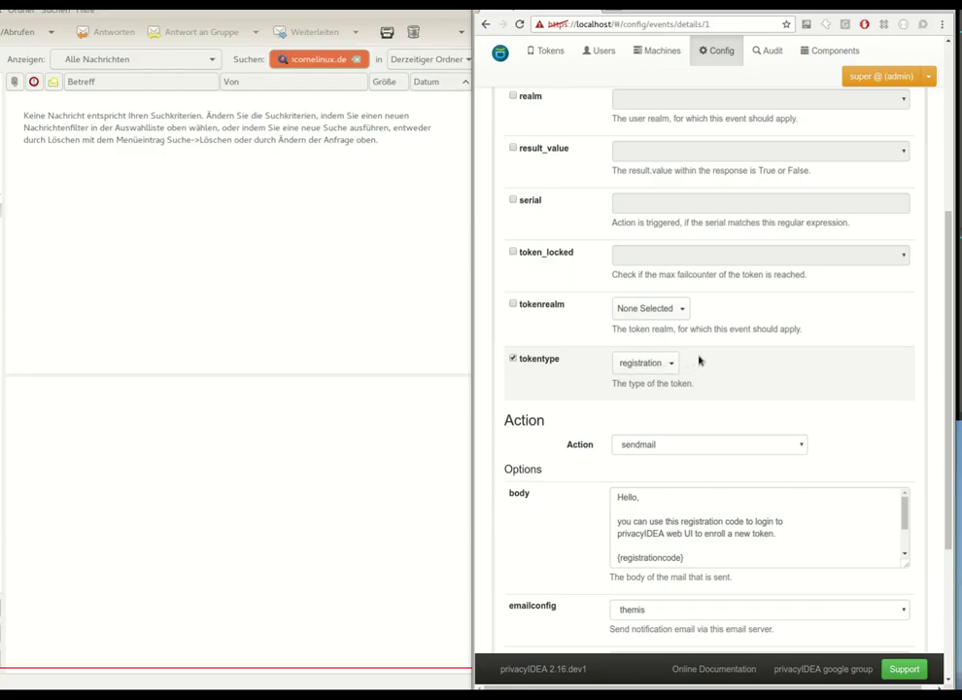
pyautogui.scroll(-3, 700, 360)
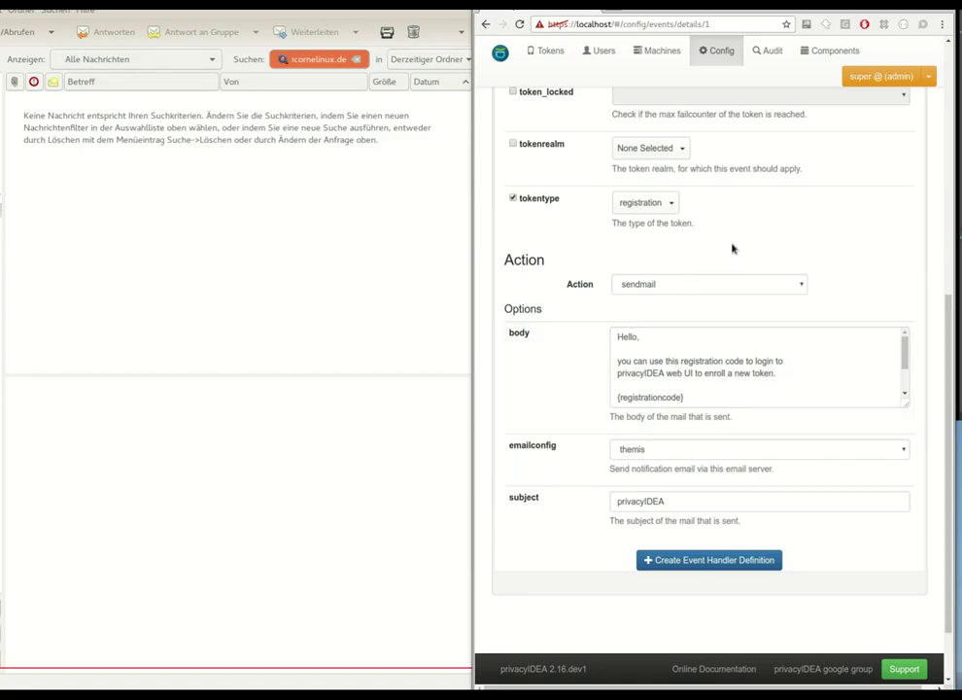
pyautogui.scroll(1, 730, 247)
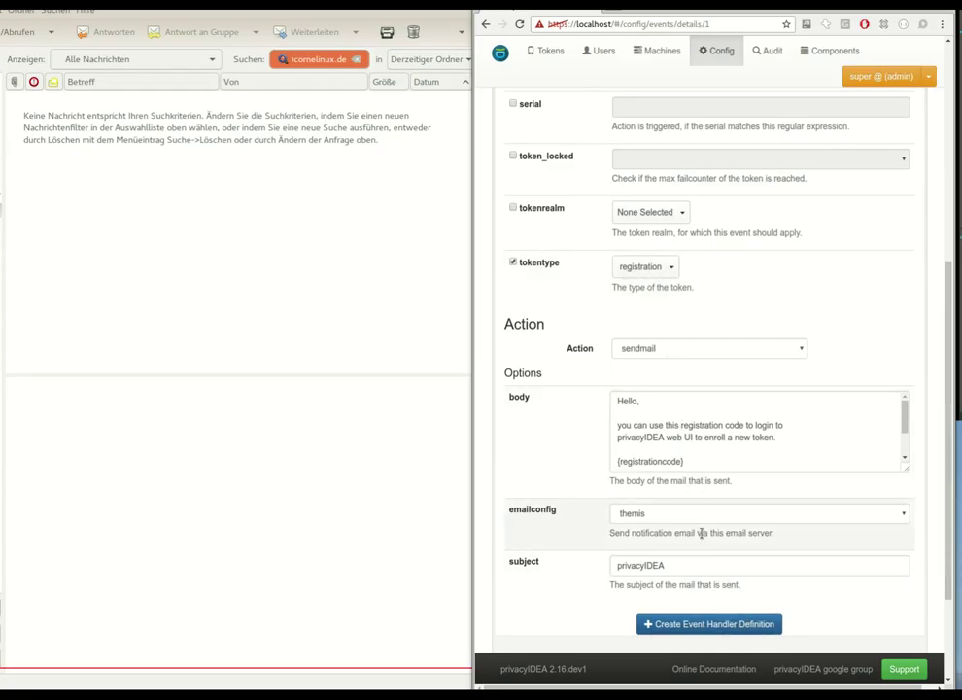
pyautogui.scroll(-2, 744, 583)
# - Save event handler 1, then start a new token enrollment for the localsql user
pyautogui.click(738, 482)
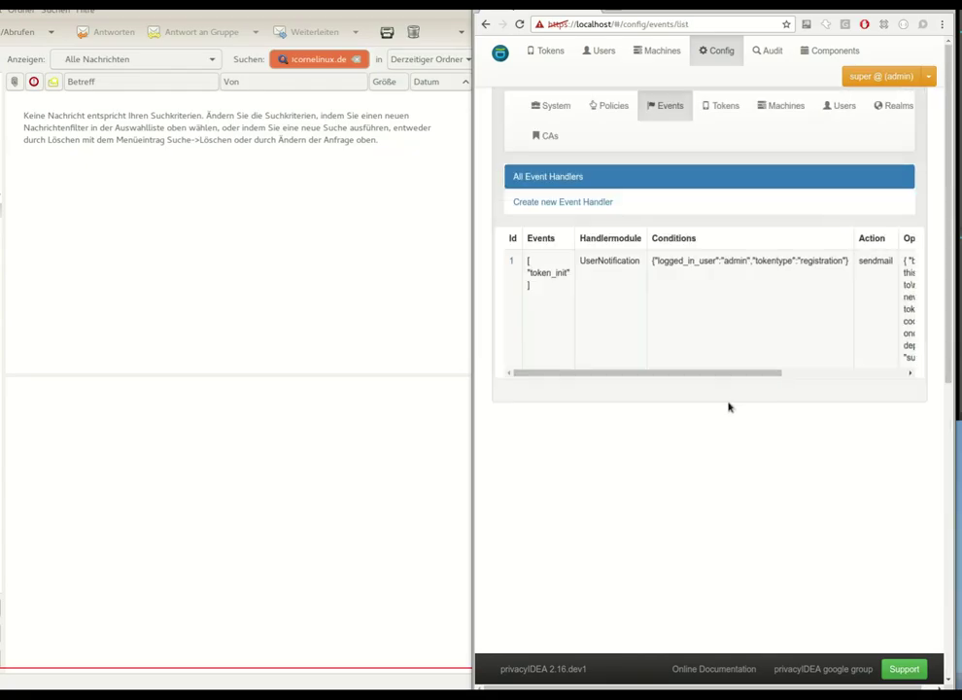
pyautogui.click(605, 52)
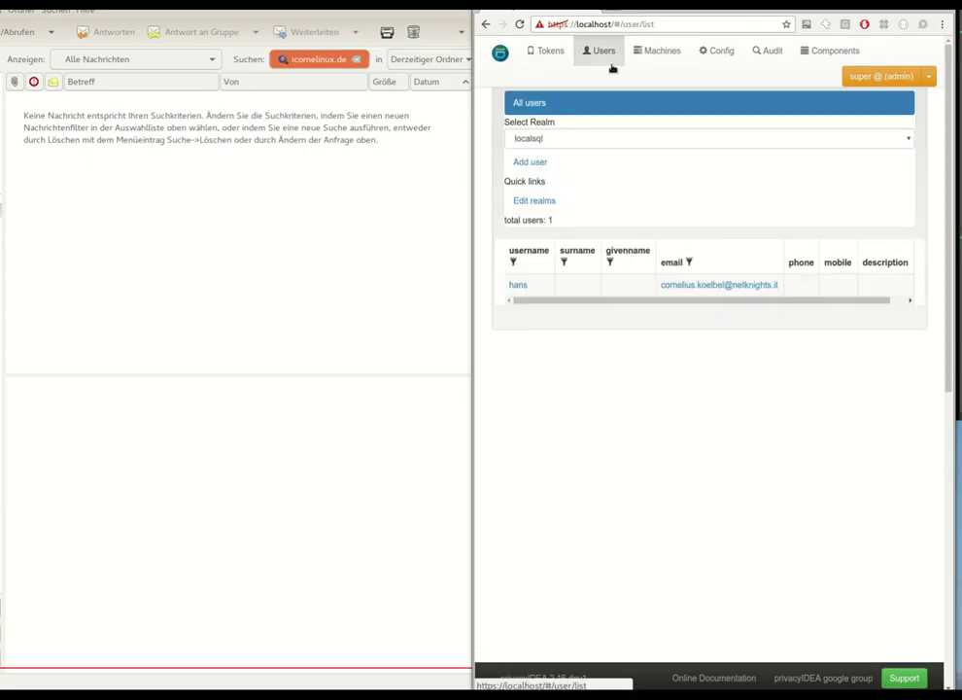
pyautogui.click(518, 285)
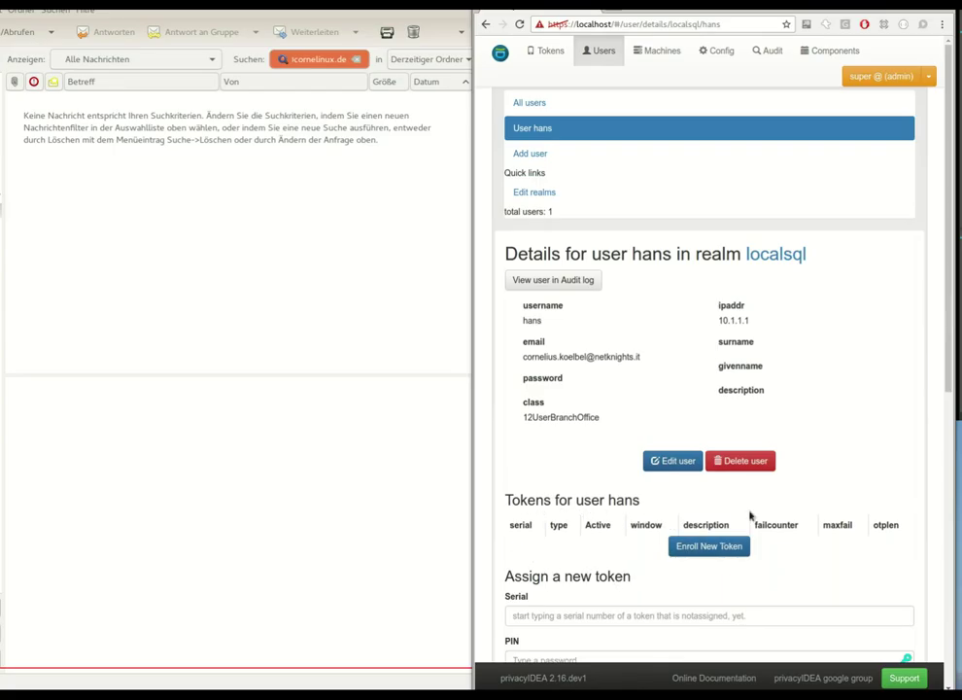
pyautogui.moveTo(521, 357); pyautogui.dragTo(649, 356)
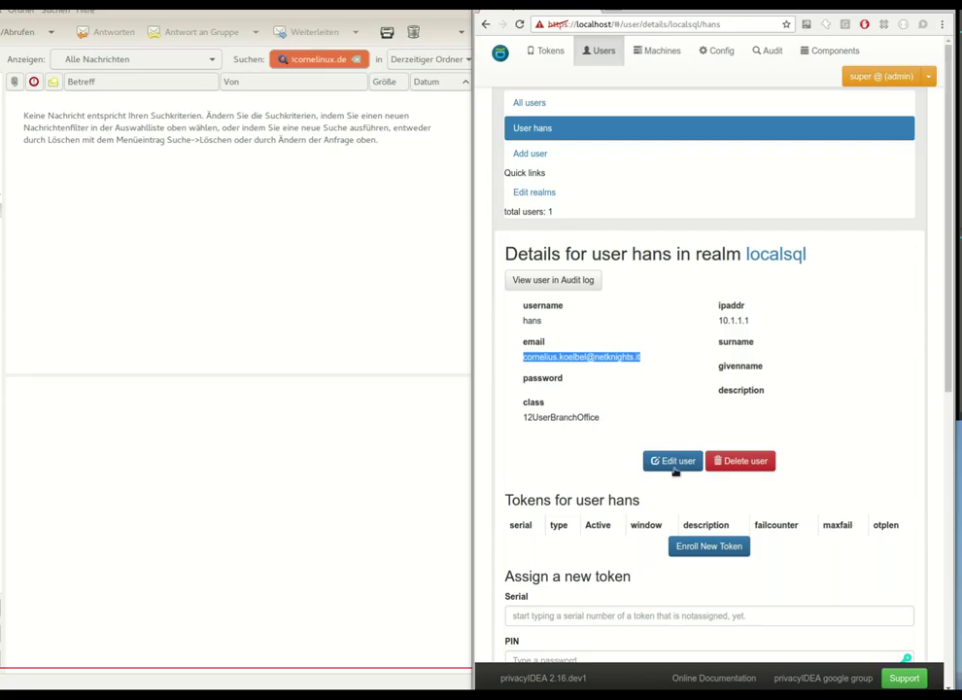
pyautogui.click(708, 545)
pyautogui.click(607, 297)
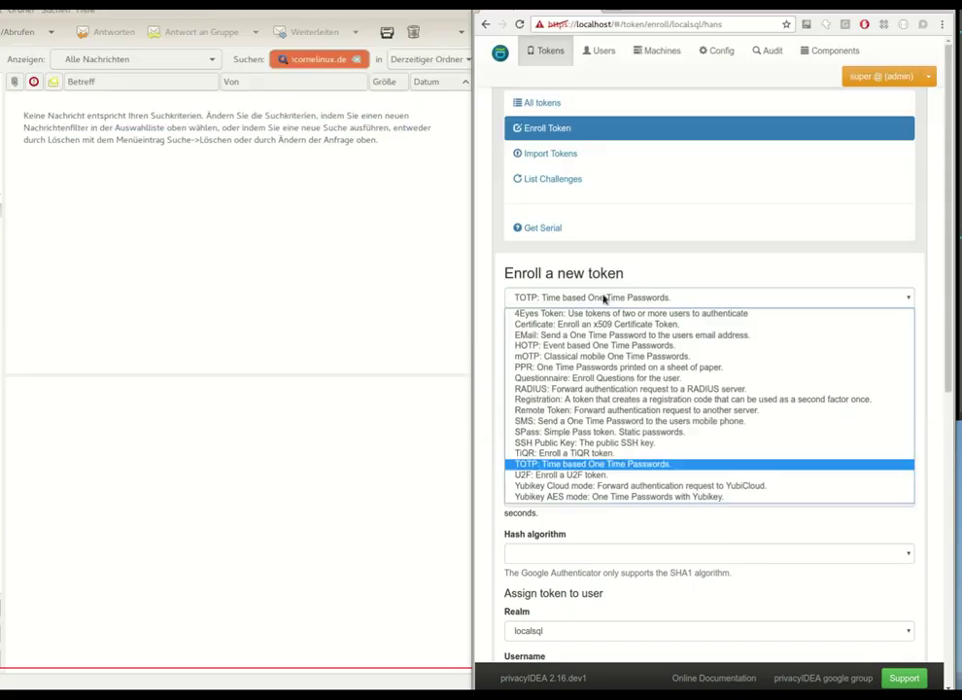
pyautogui.click(559, 399)
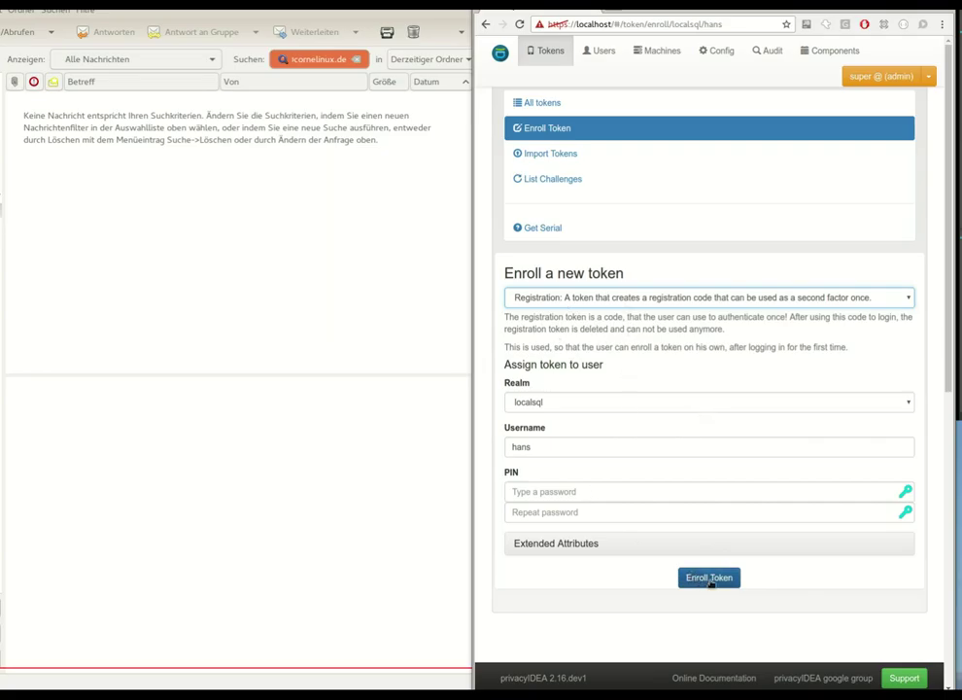
pyautogui.click(709, 579)
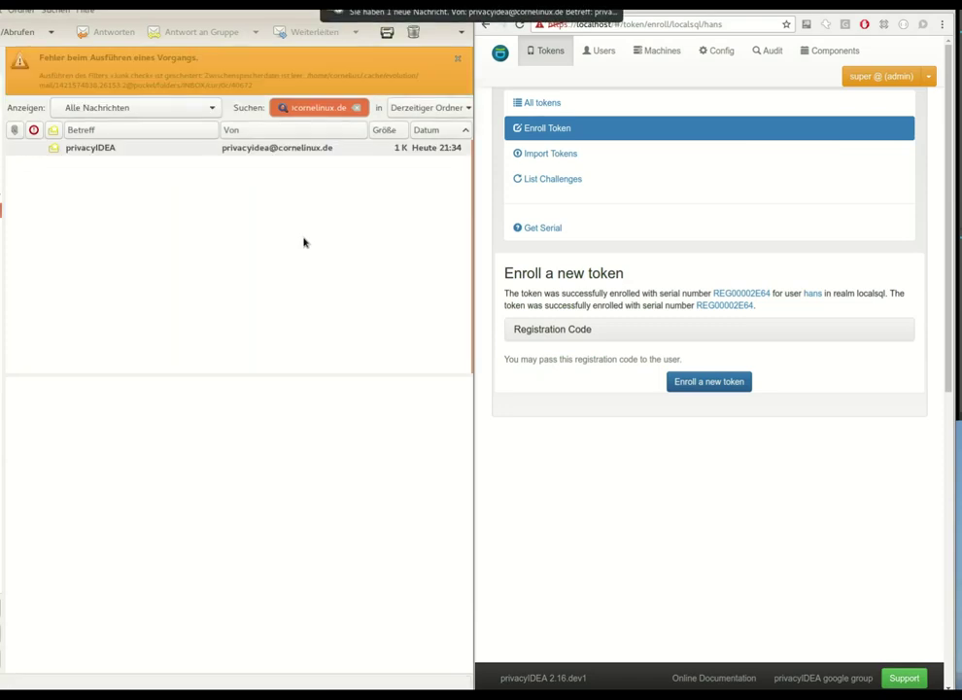
# - Open the privacyIDEA notification mail in Evolution and select its registration code
pyautogui.click(129, 147)
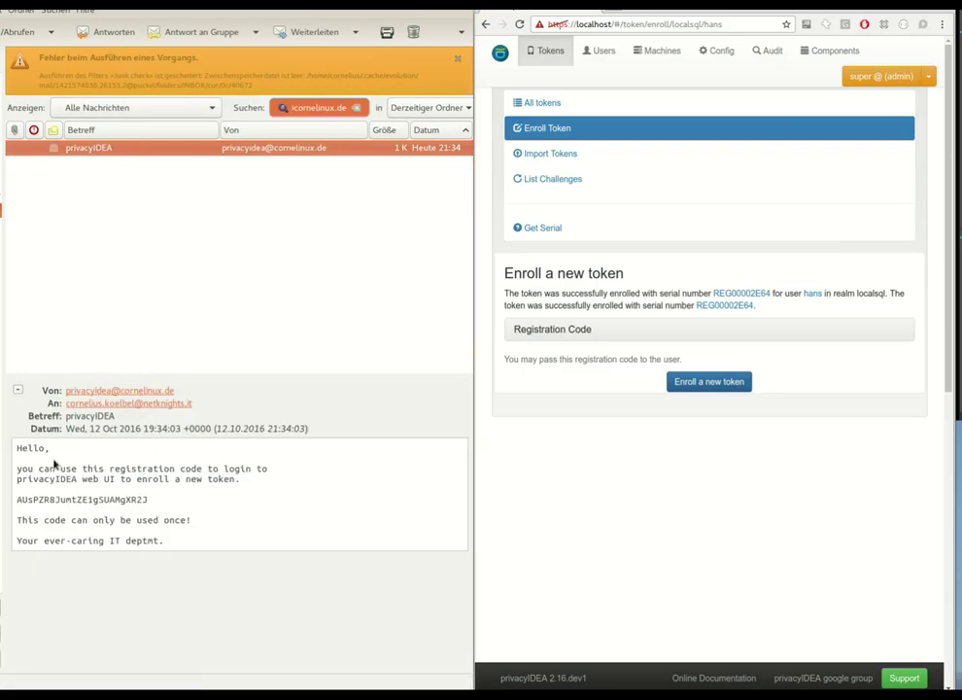
pyautogui.doubleClick(90, 498)
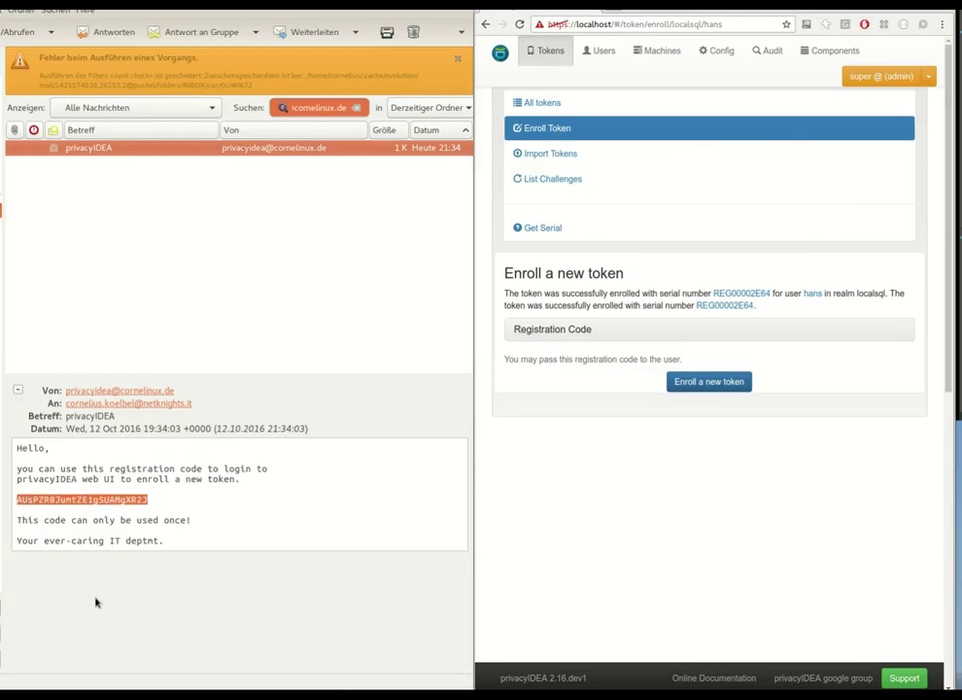
pyautogui.click(930, 76)
# - Log out the admin and sign in as the localsql user using the pasted registration code
pyautogui.click(888, 157)
pyautogui.click(704, 241)
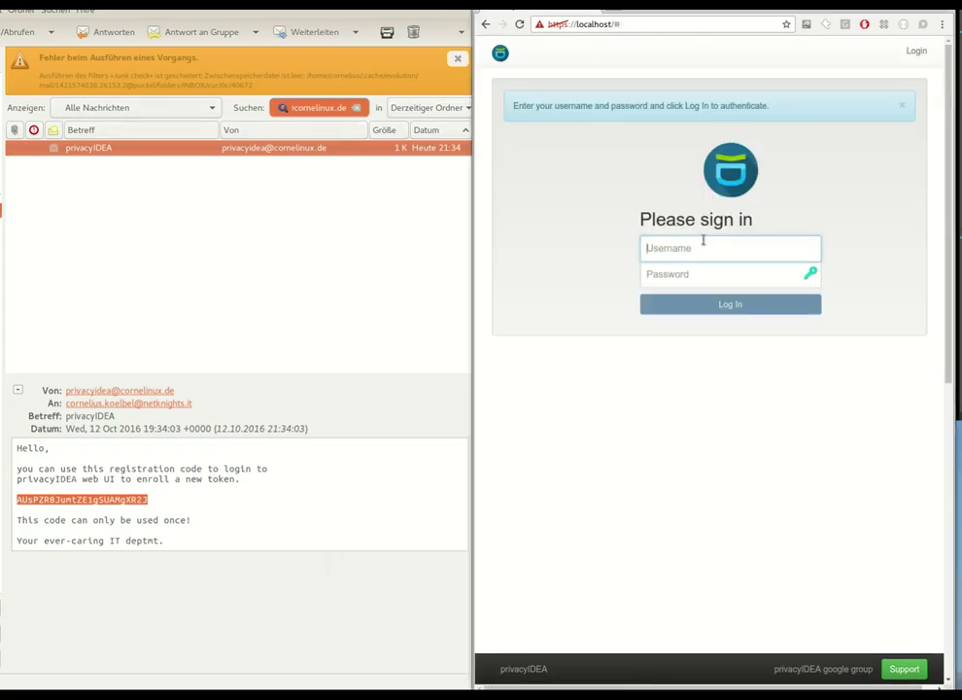
pyautogui.write('hans')
pyautogui.press('Tab')
pyautogui.hotkey('ctrl', 'v')
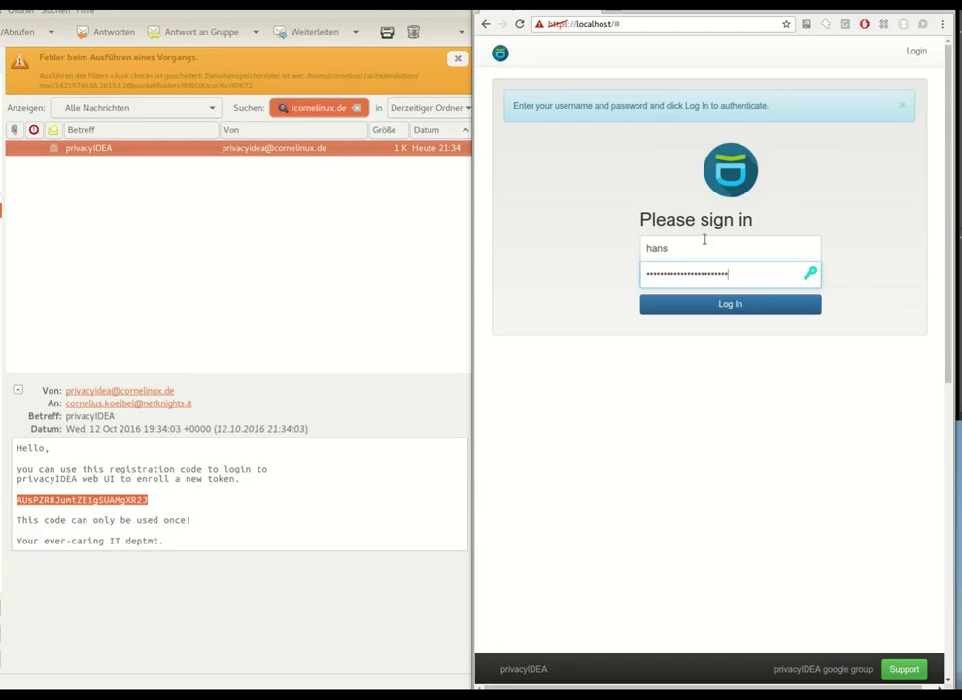
pyautogui.click(722, 307)
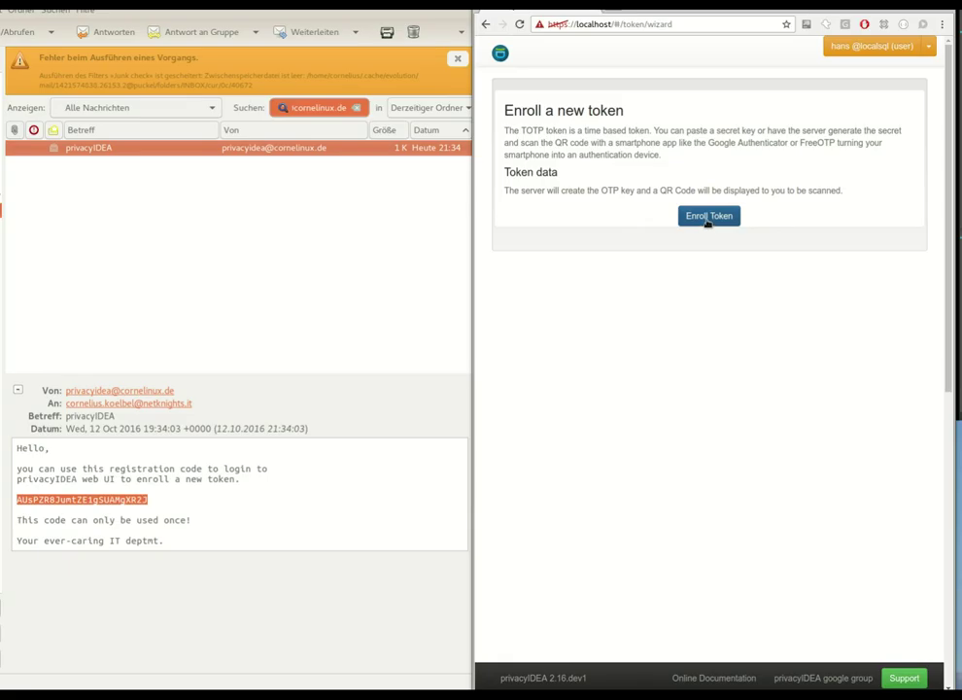
# - Enroll the user's TOTP token to display its QR code, then log out
pyautogui.click(709, 220)
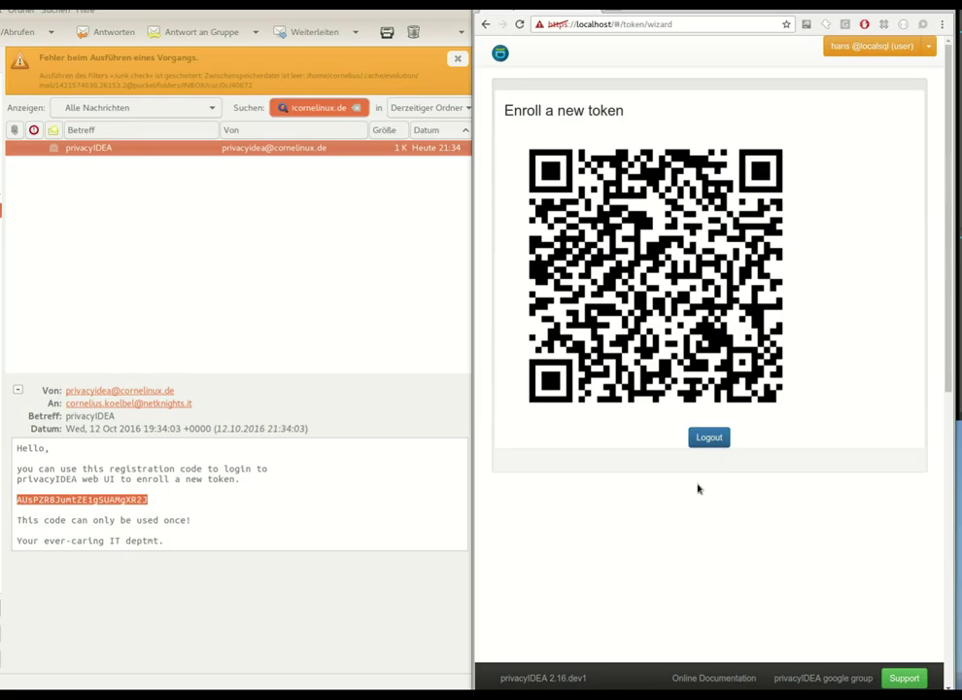
pyautogui.click(709, 437)
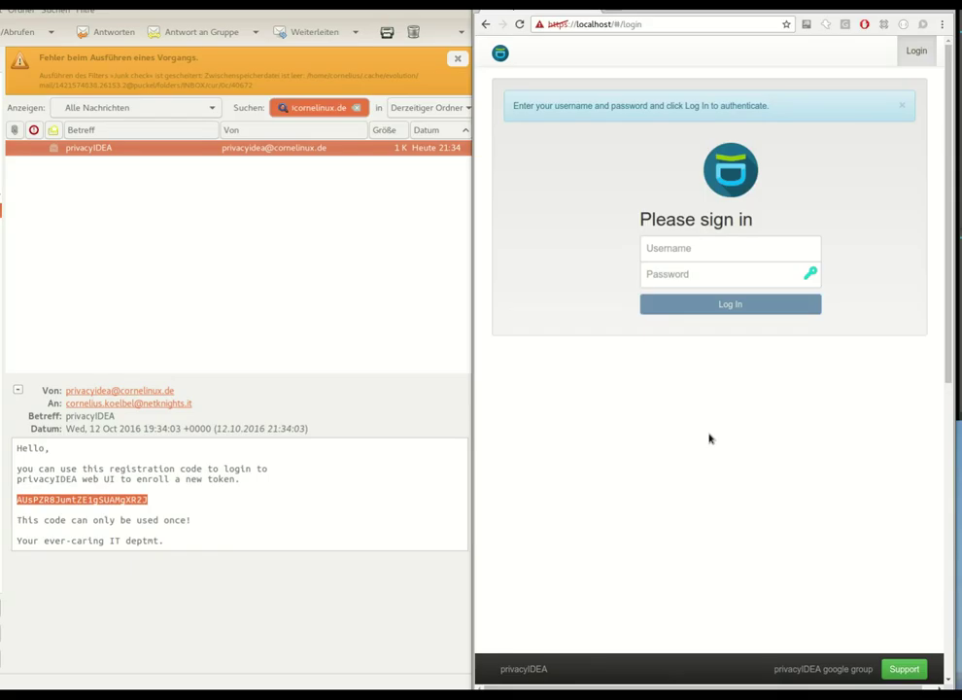
# - Log in with the user's username and new password to reach the list showing TOTP0003E12E
pyautogui.click(717, 252)
pyautogui.write('hans')
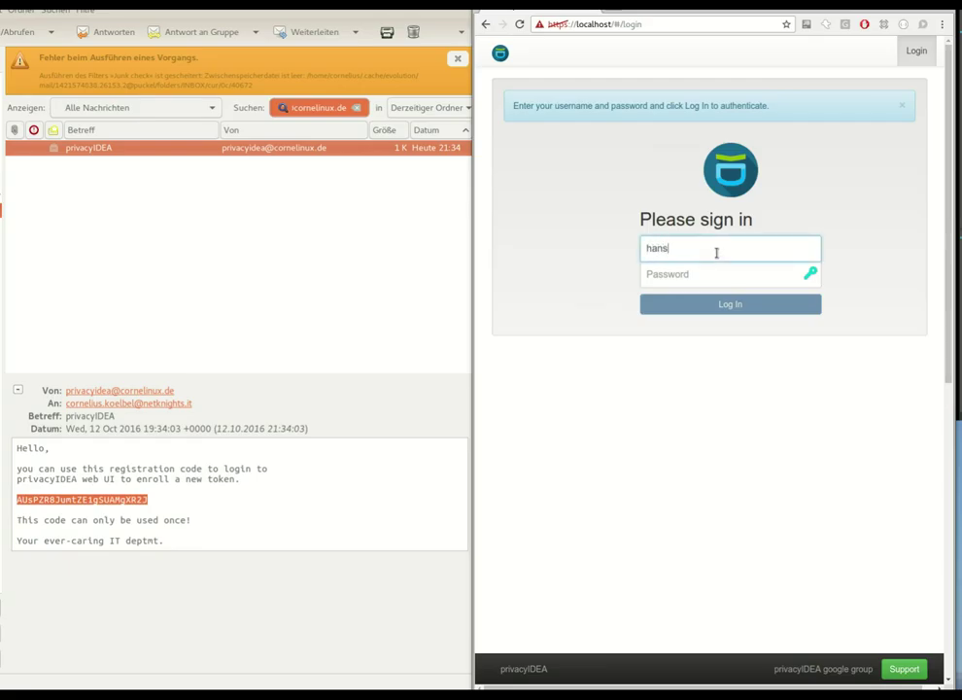
pyautogui.press('Tab')
pyautogui.write('***')
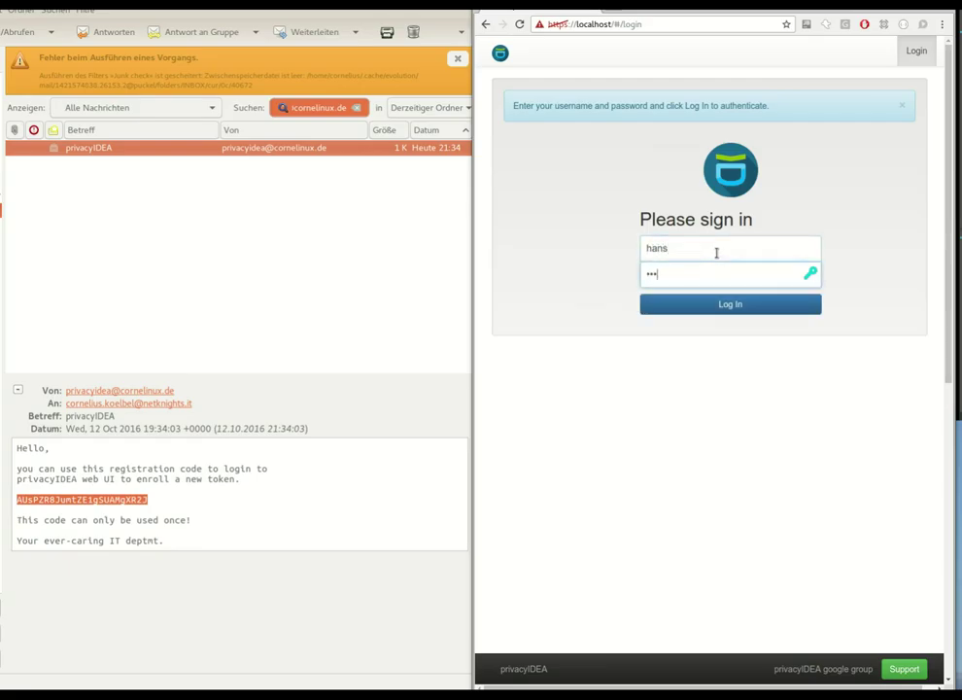
pyautogui.write('***')
pyautogui.click(703, 301)
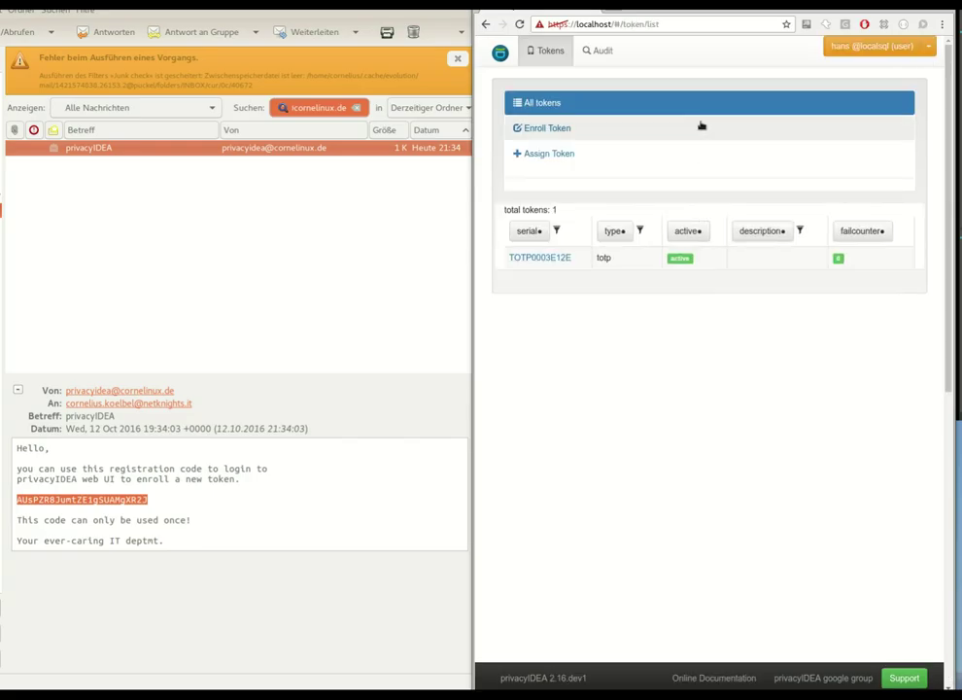